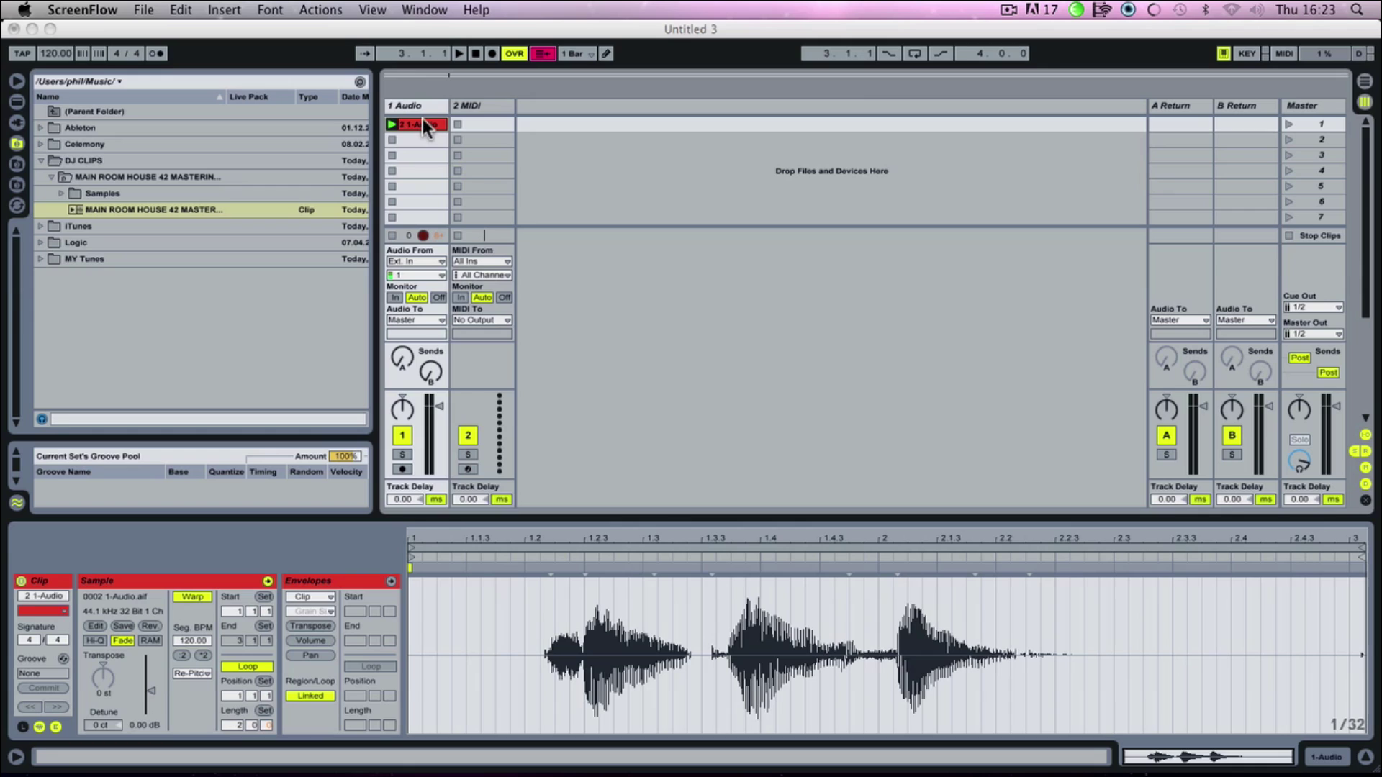
# Launch the vocal clip in the 1 Audio track's first slot to hear it
pyautogui.click(393, 124)
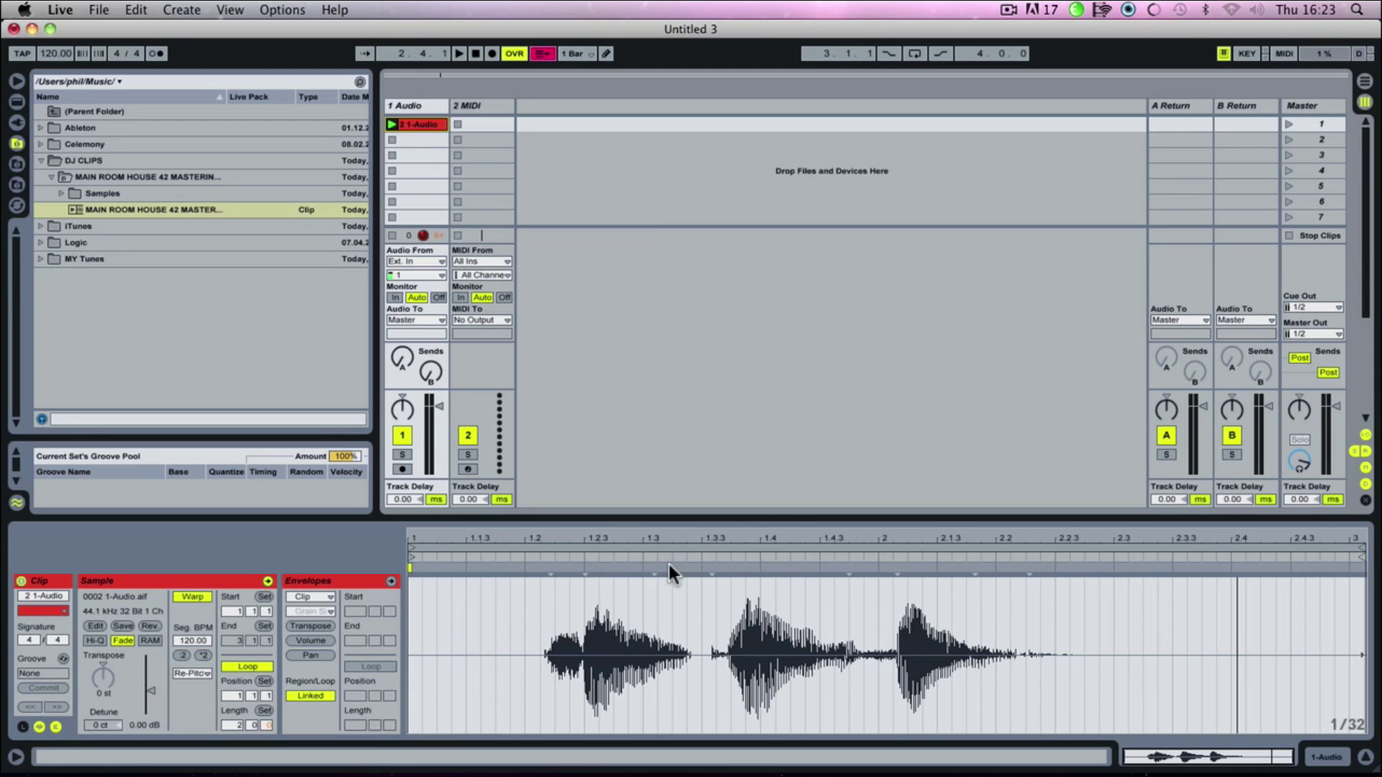
pyautogui.click(199, 673)
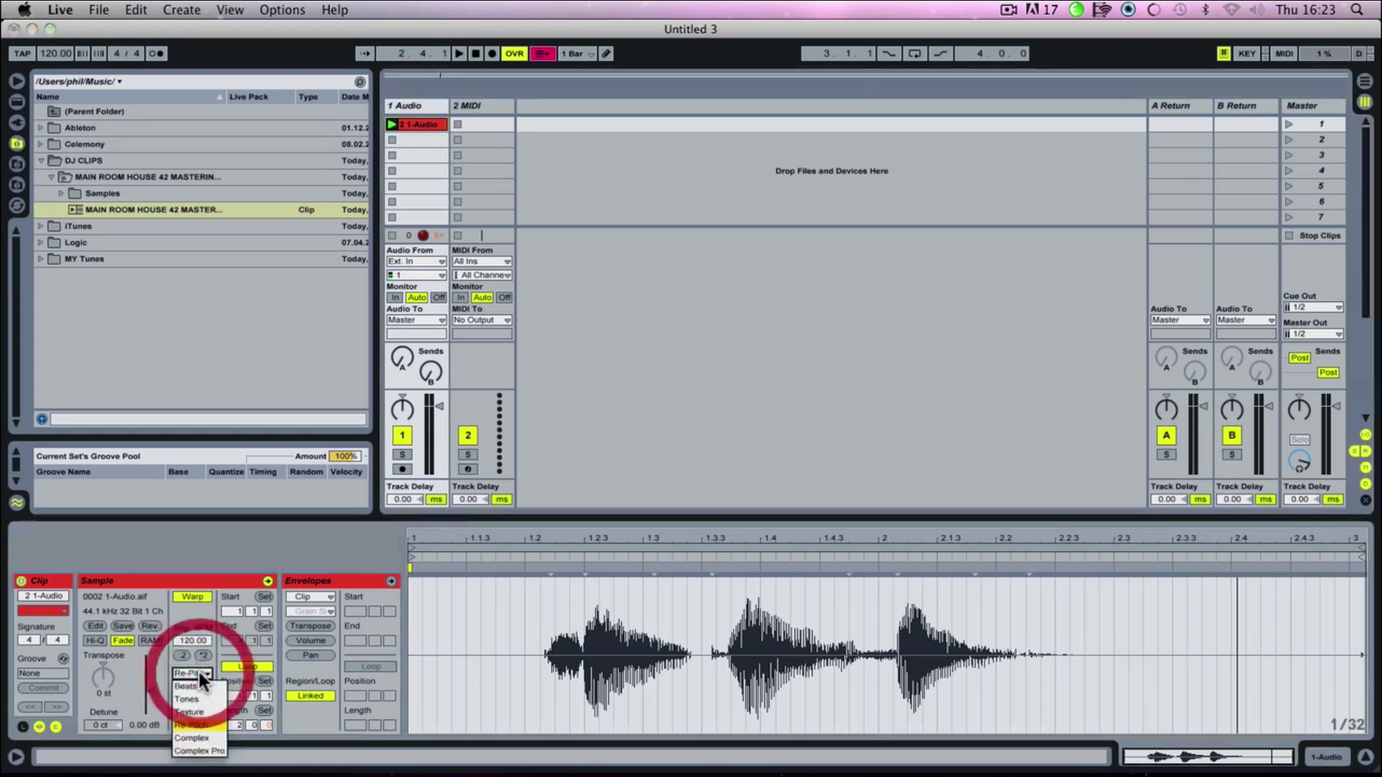
pyautogui.click(162, 670)
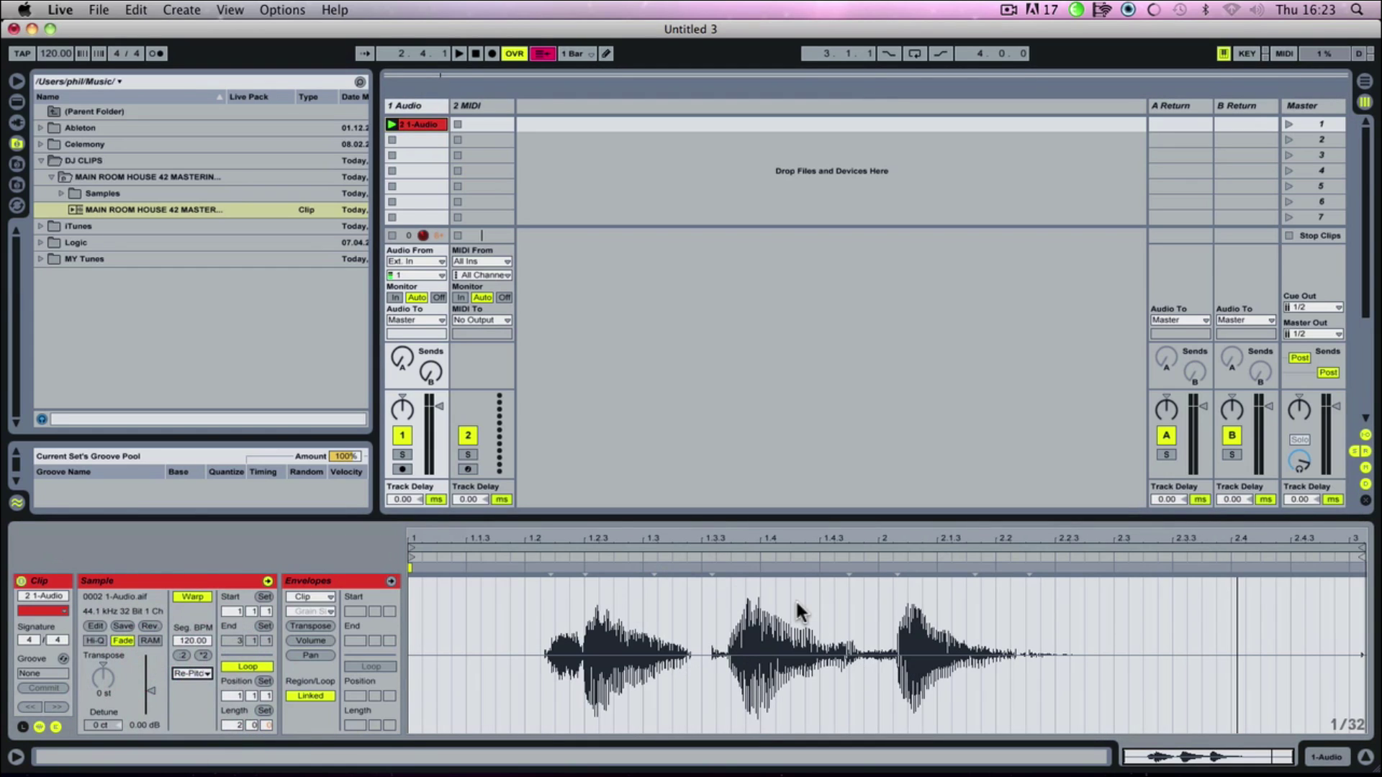
# Pin the vocal with a warp marker at 1.2.3
pyautogui.doubleClick(584, 569)
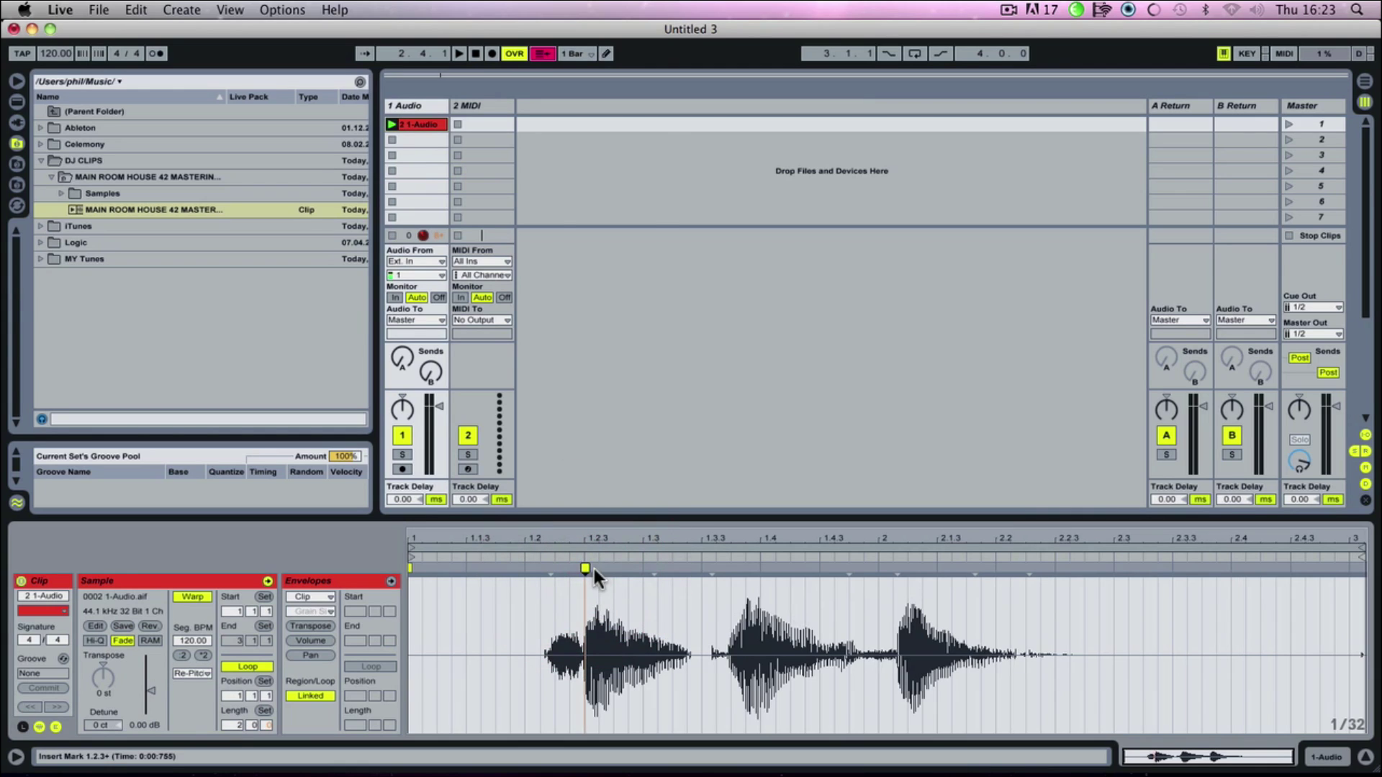
pyautogui.press('space')
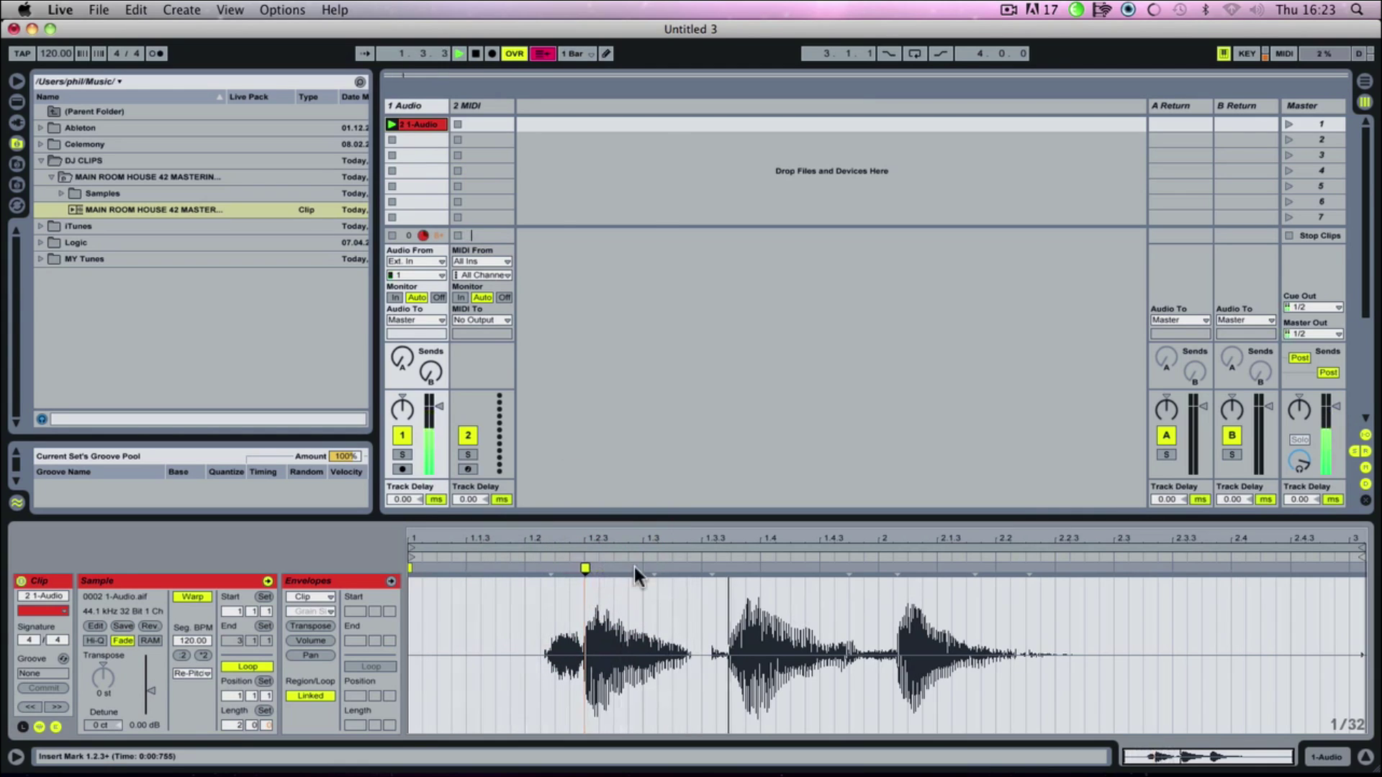
pyautogui.moveTo(588, 568); pyautogui.dragTo(598, 568)
pyautogui.click(599, 570)
# Add a second warp marker at 1.3, drag it to 2.1.3, and audition the stretch
pyautogui.doubleClick(653, 570)
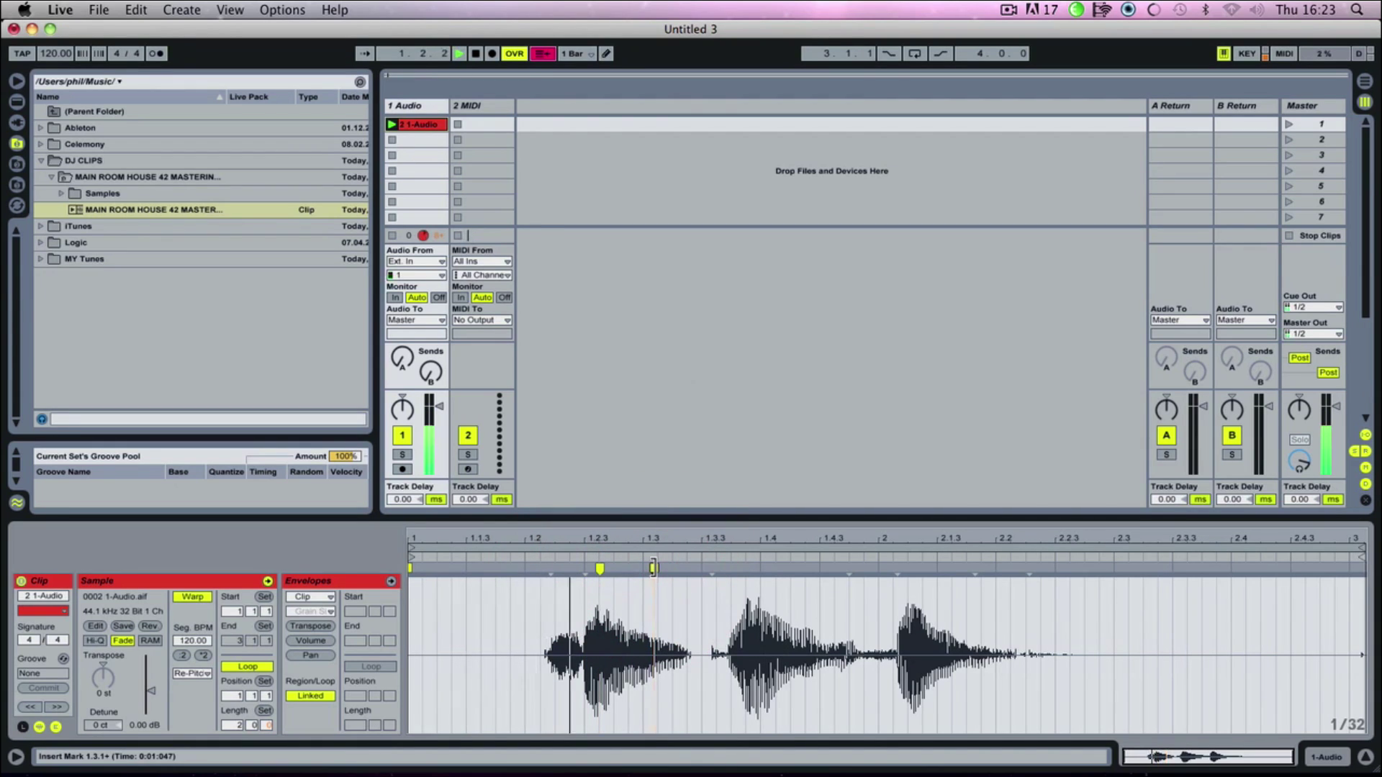
pyautogui.moveTo(653, 568); pyautogui.dragTo(952, 581)
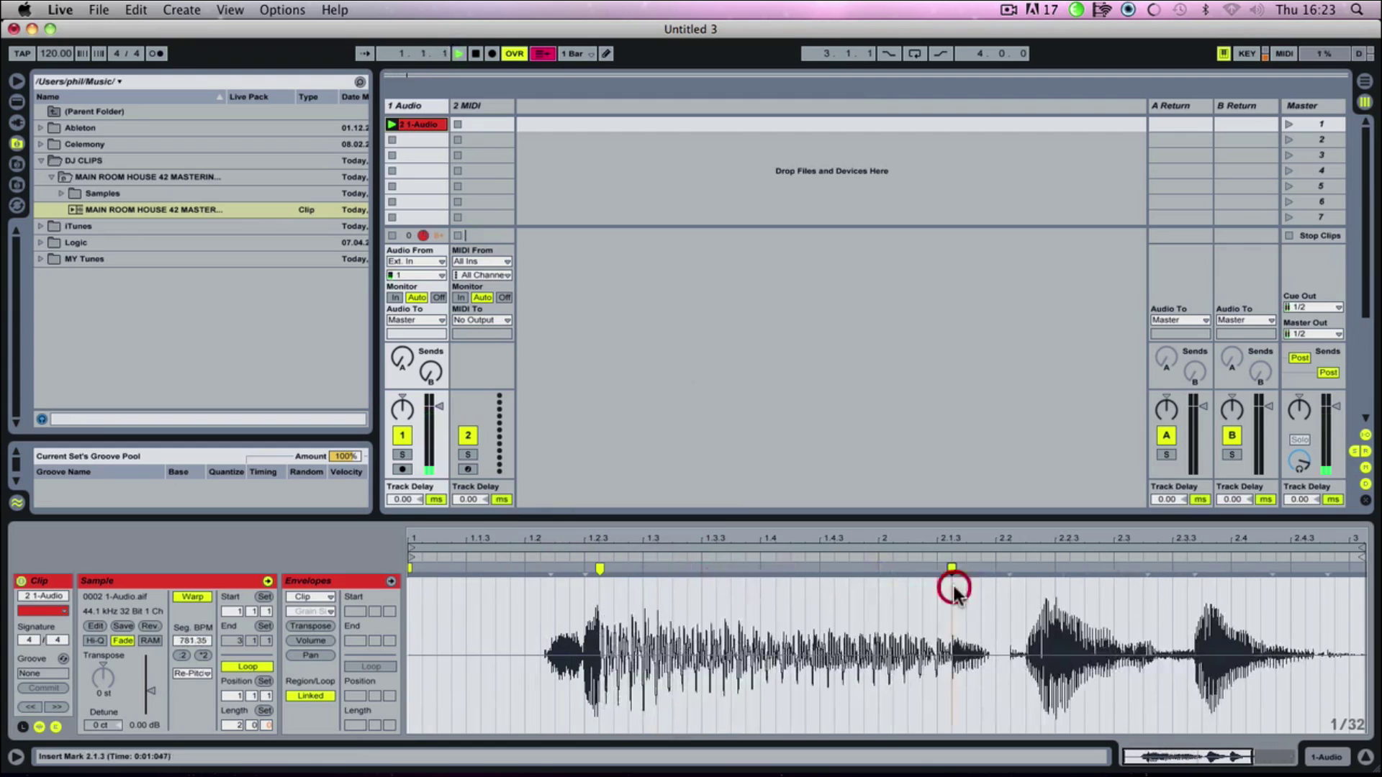
pyautogui.press('space')
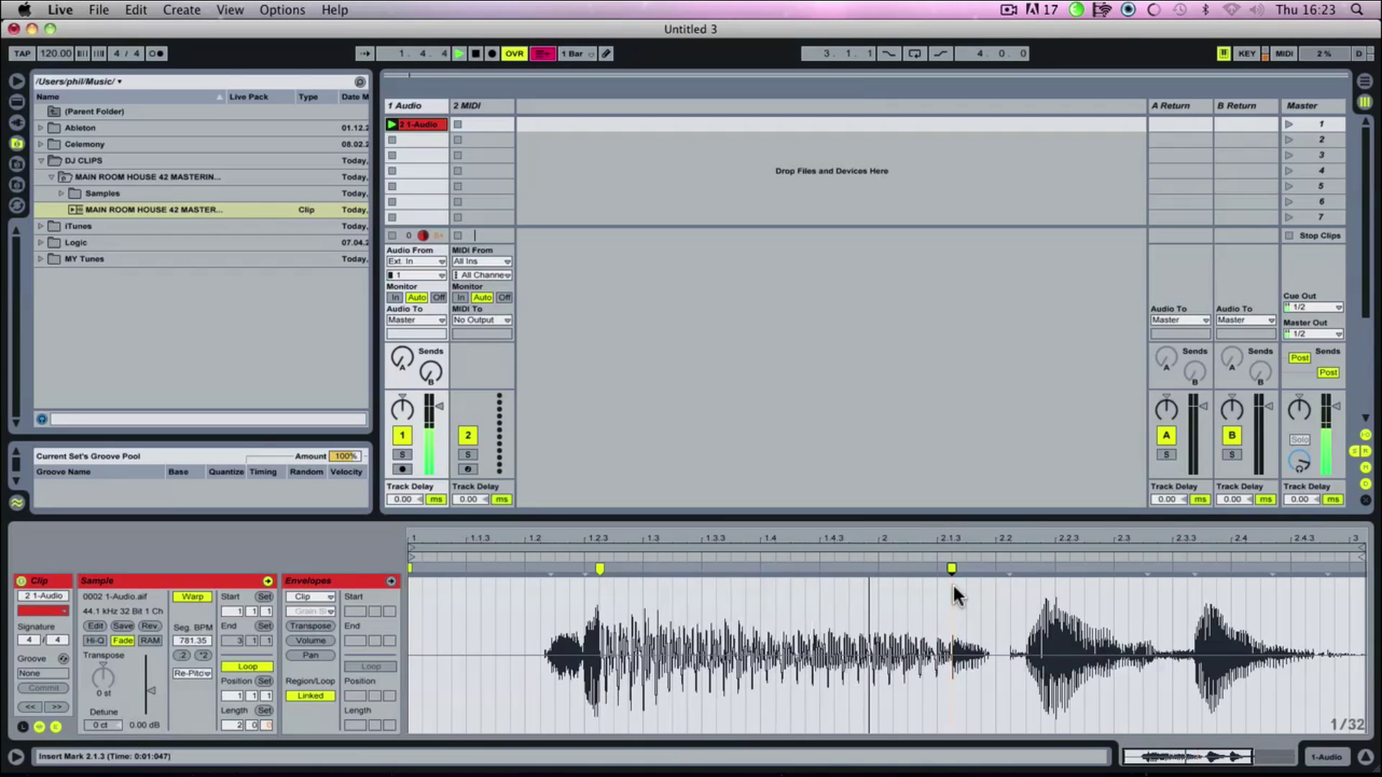
pyautogui.press('space')
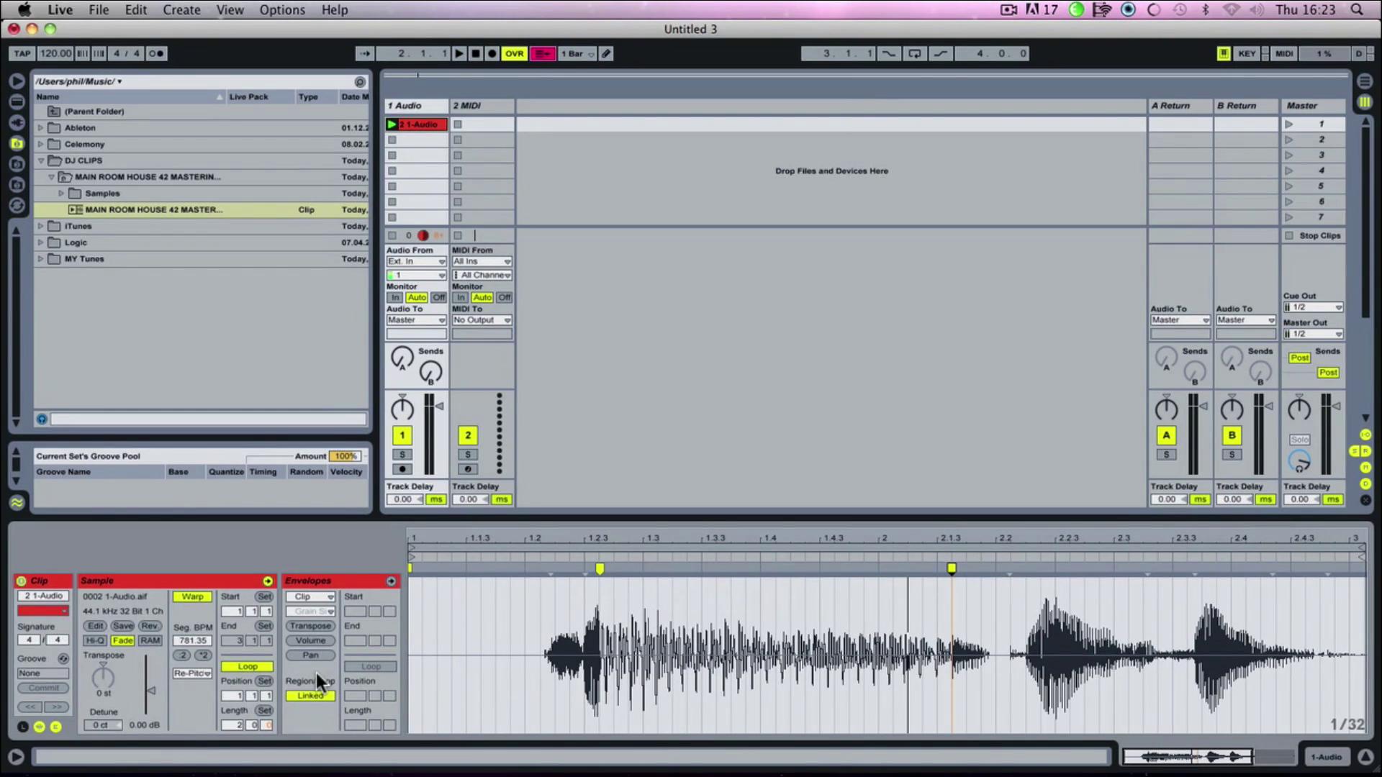
# Audition the vocal clip in Beats warp mode
pyautogui.click(192, 672)
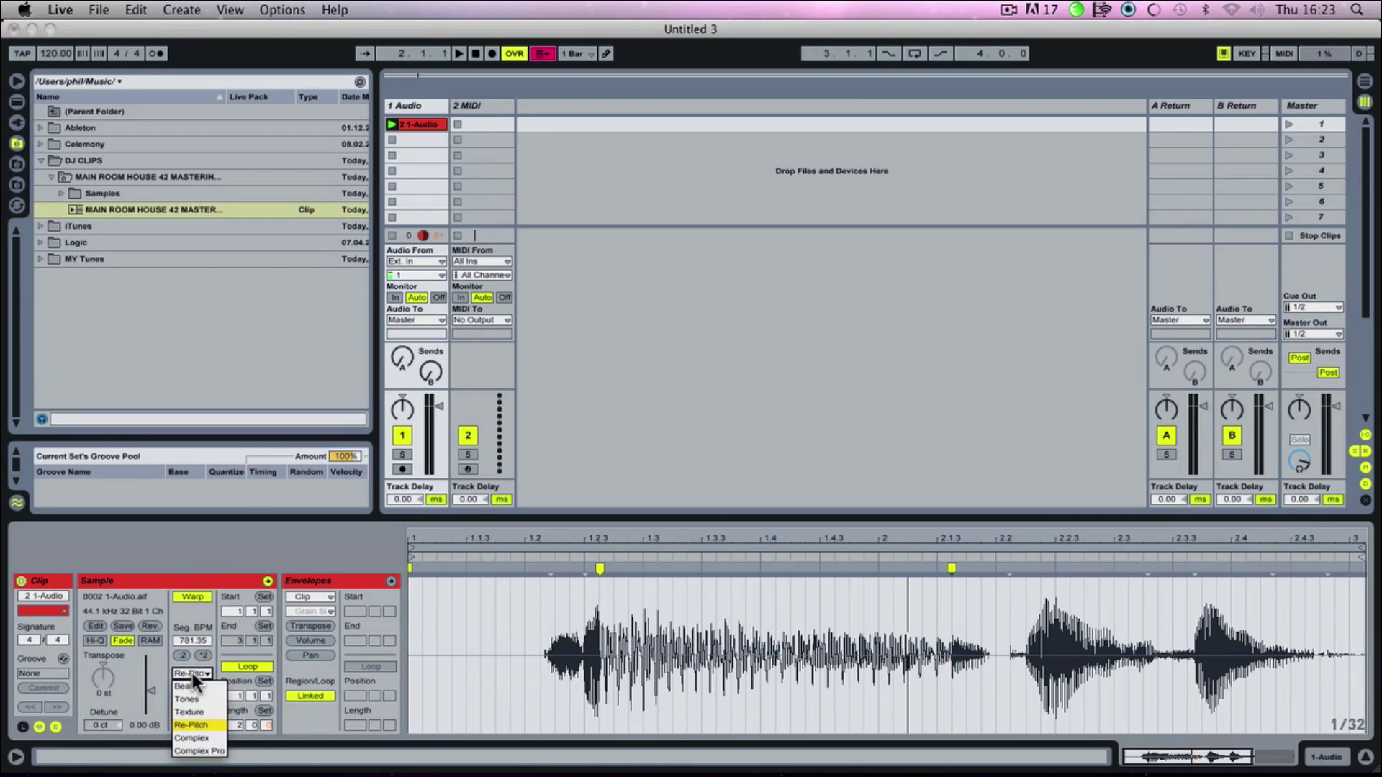
pyautogui.click(192, 680)
pyautogui.press('space')
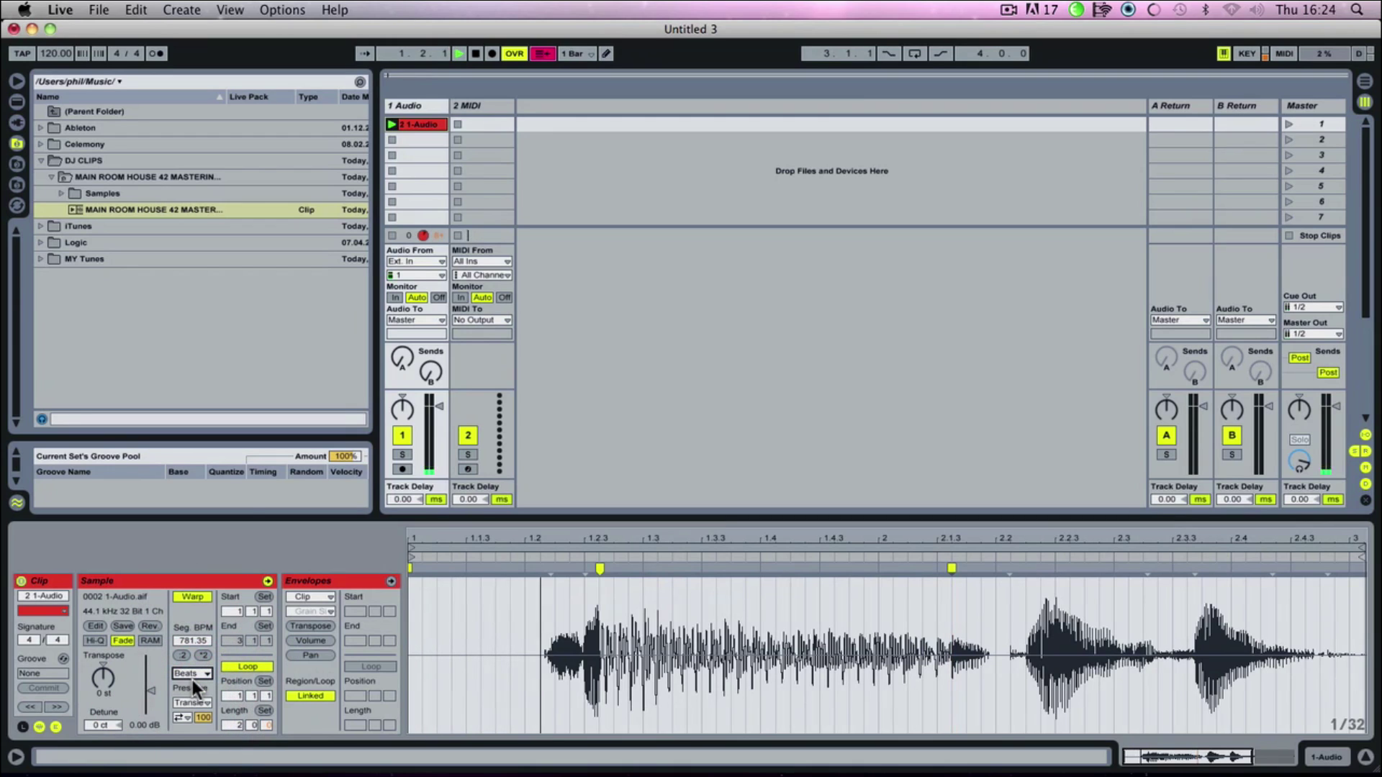
pyautogui.press('space')
# Audition Complex warp mode, then settle on Complex Pro
pyautogui.click(192, 675)
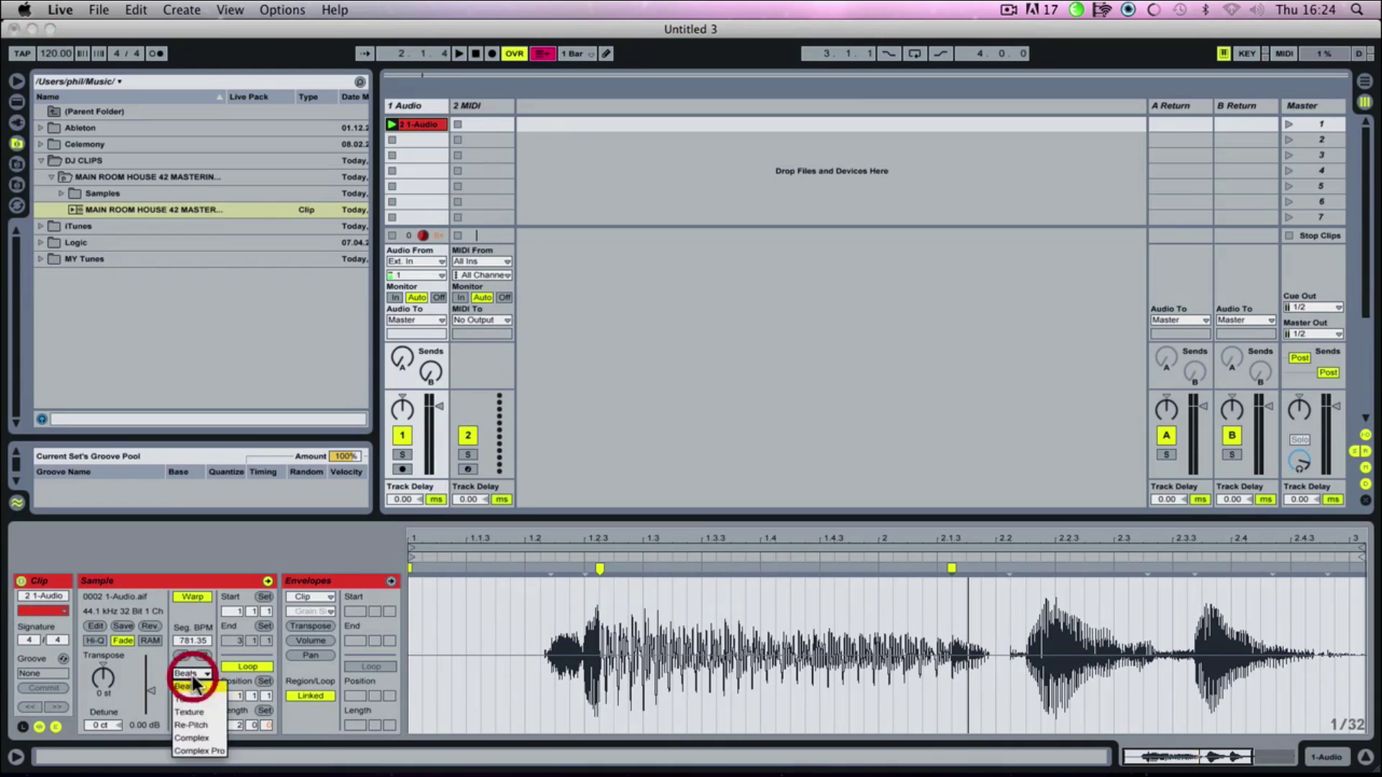
pyautogui.click(192, 738)
pyautogui.press('space')
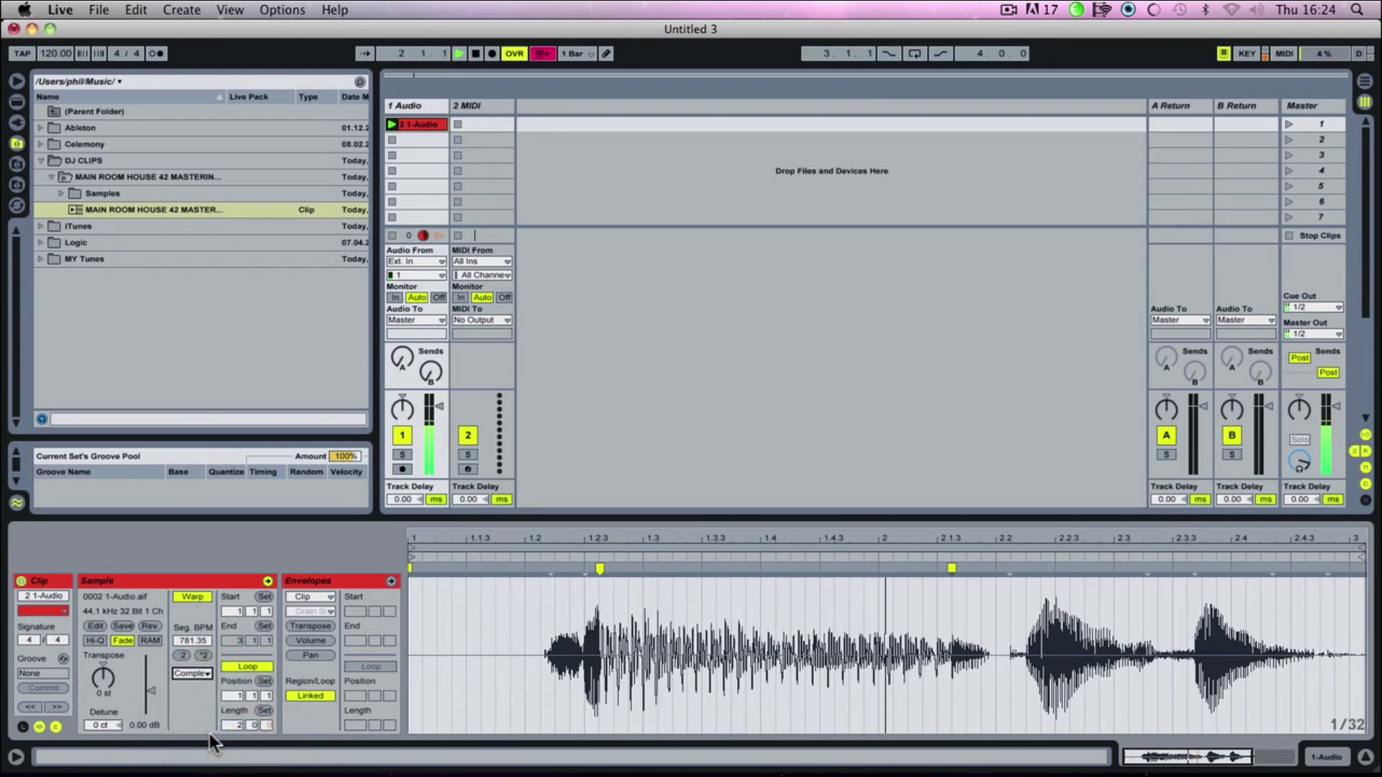
pyautogui.click(205, 675)
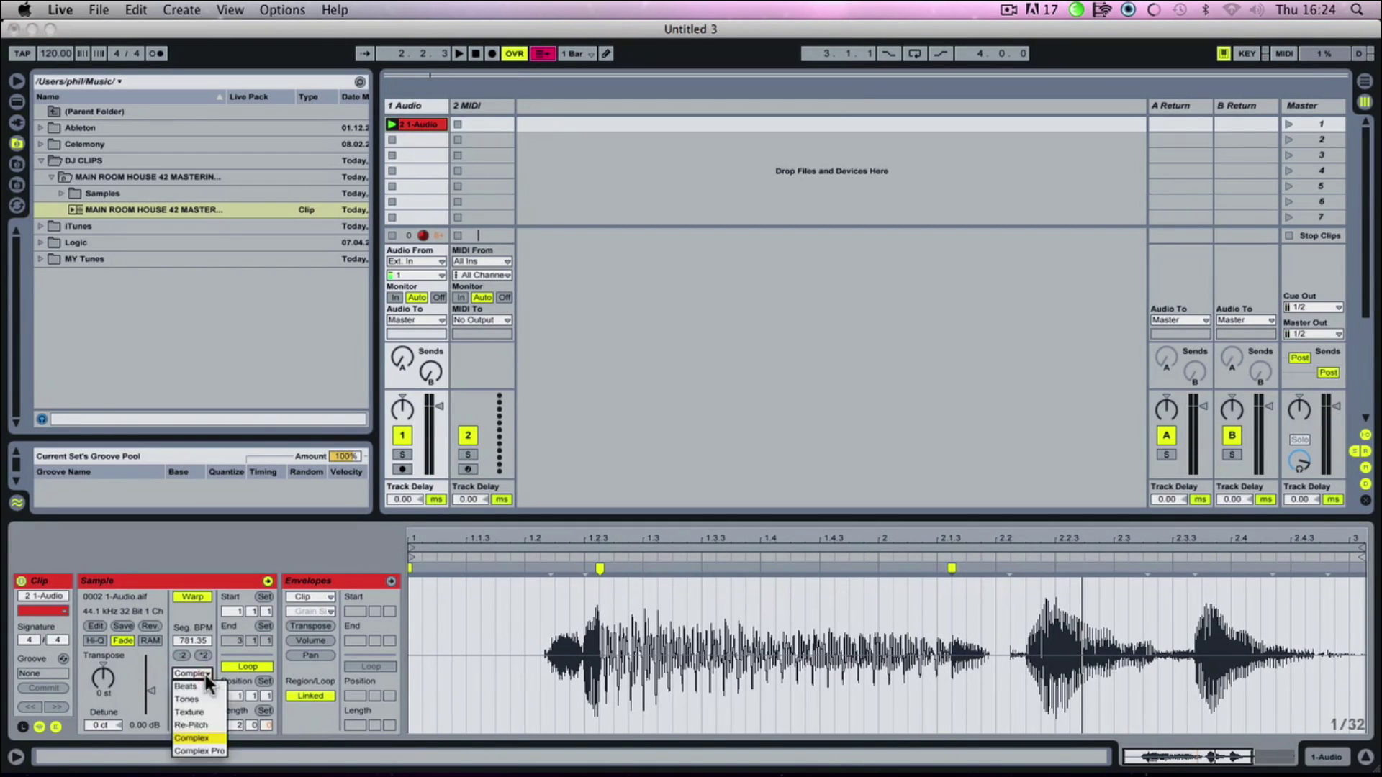
pyautogui.click(205, 751)
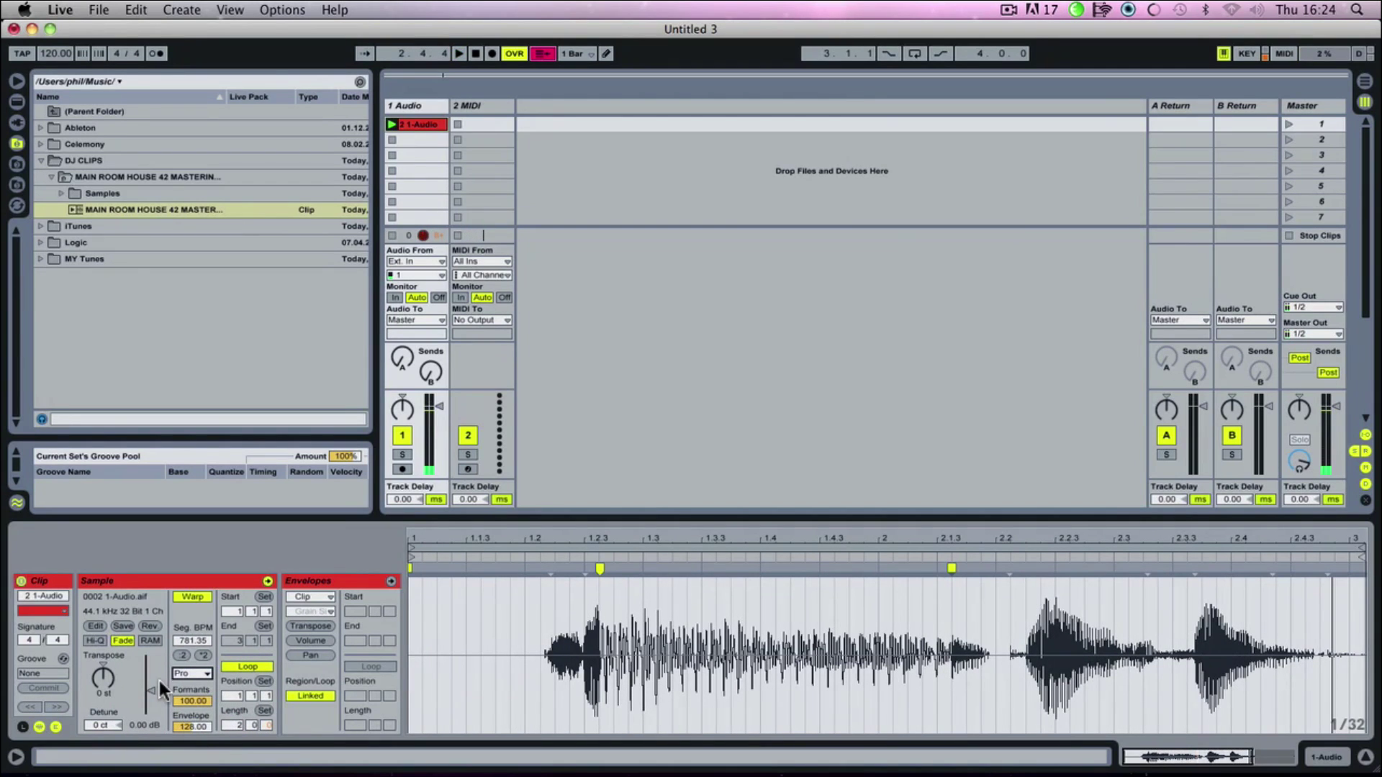
# Switch the warp mode to Texture (Grain Size 65.00, Flux 25.00) and zoom out the clip view
pyautogui.click(193, 674)
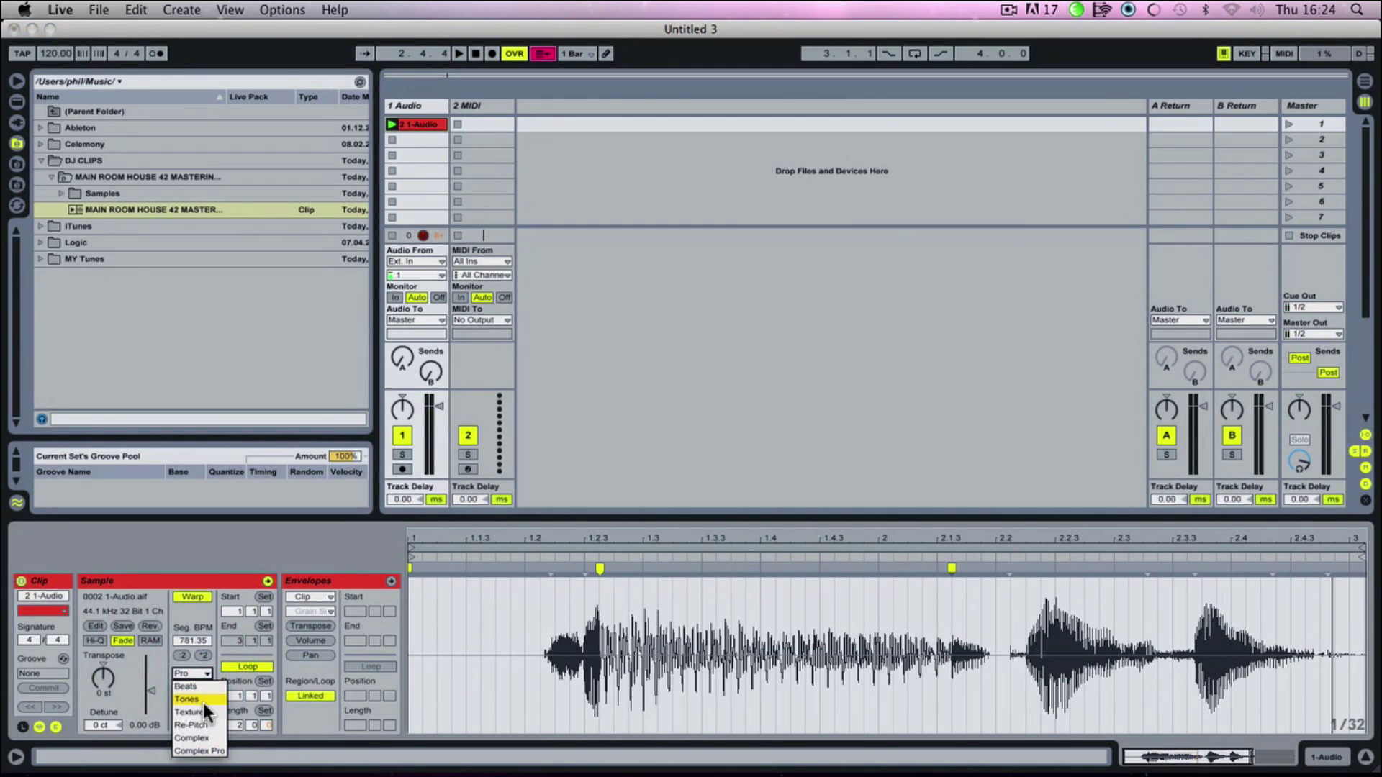
pyautogui.click(192, 709)
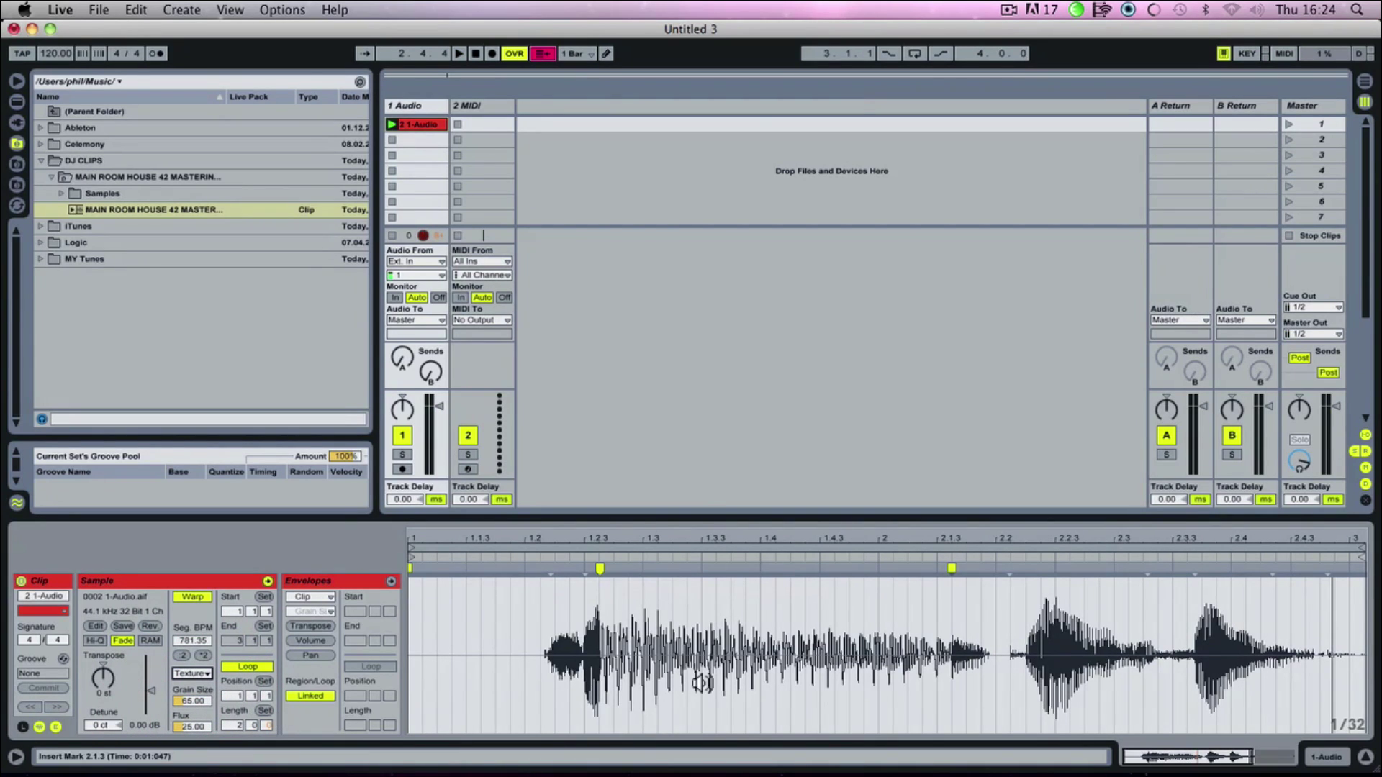
pyautogui.moveTo(739, 539); pyautogui.dragTo(739, 515)
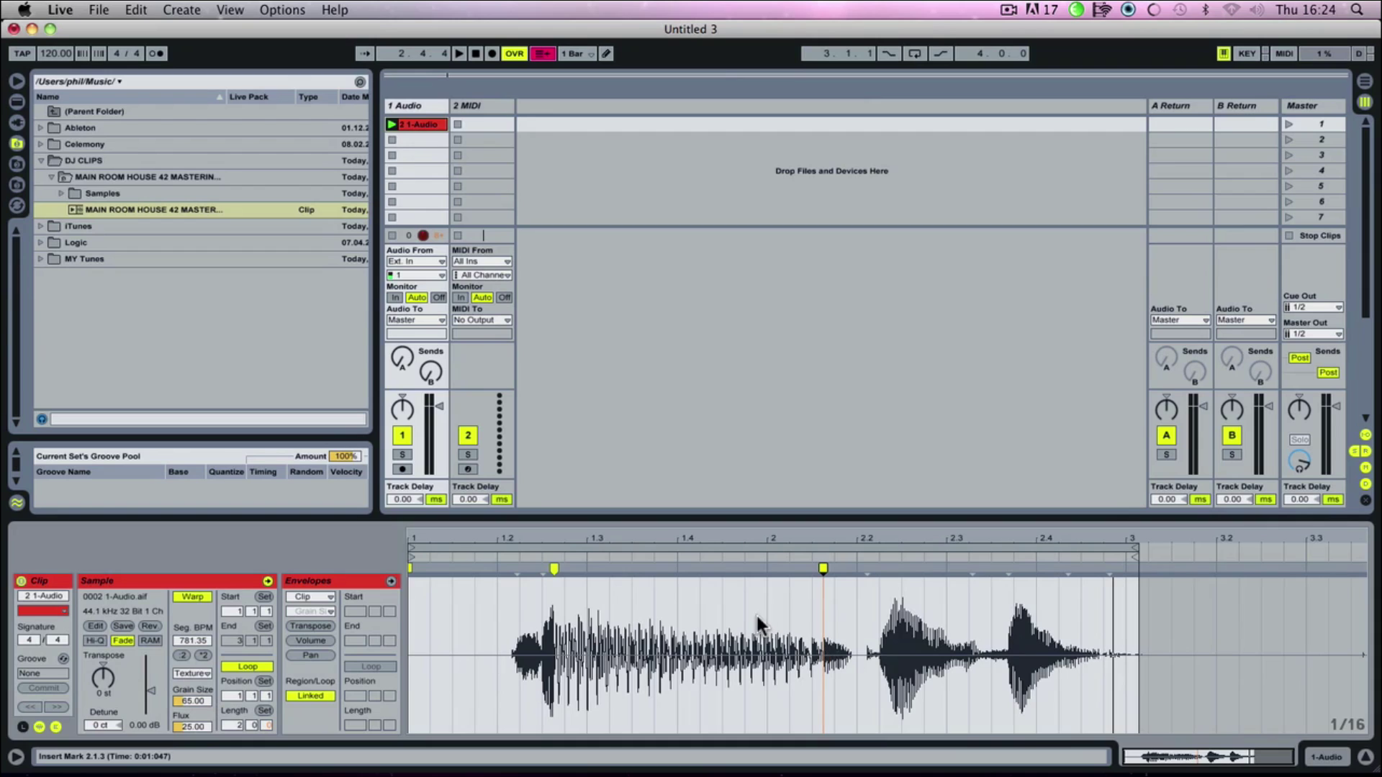
# Play the clip, add a warp marker near 2.2 and stretch it to about 3.1
pyautogui.press('space')
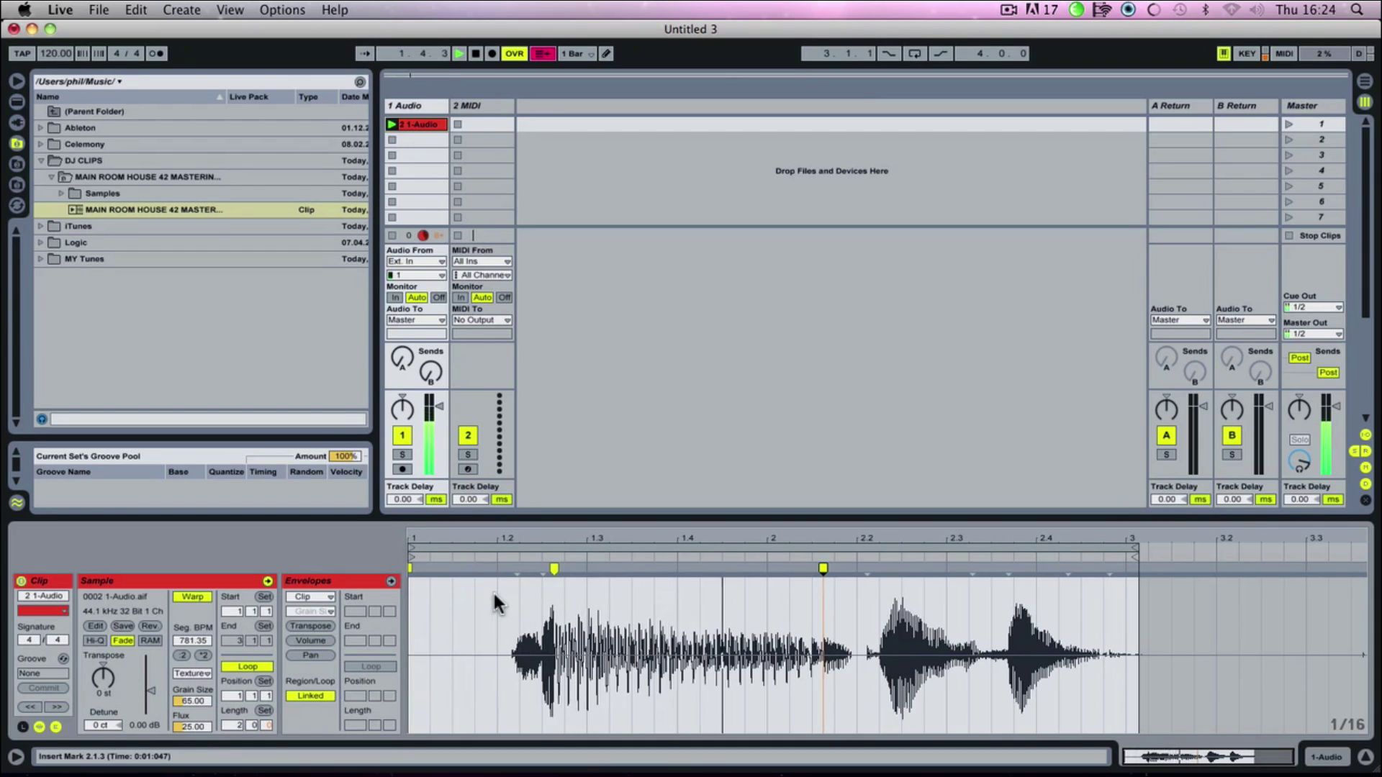
pyautogui.press('space')
pyautogui.doubleClick(897, 570)
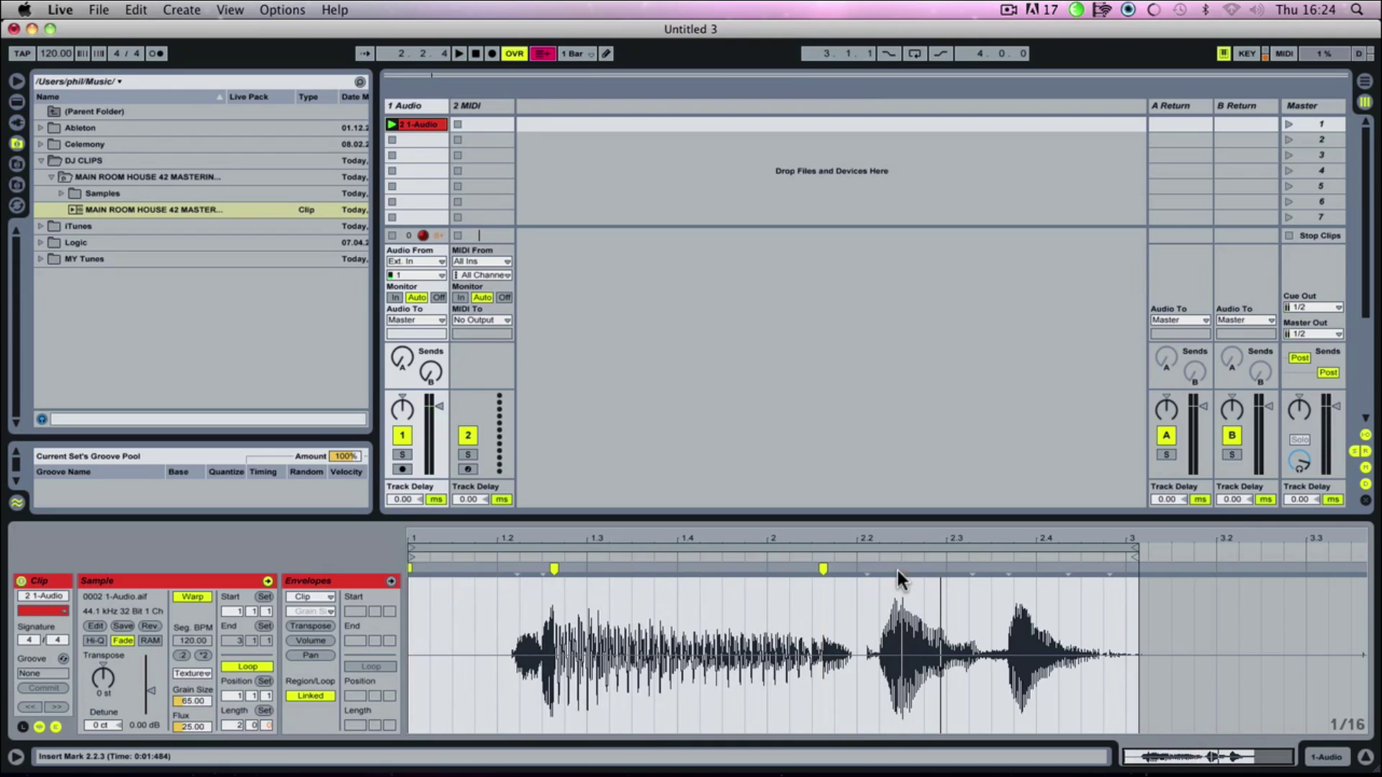
pyautogui.moveTo(938, 569); pyautogui.dragTo(1140, 583)
# Add a warp marker at 3.2 and stretch the clip's tail toward bar 4
pyautogui.moveTo(1064, 537); pyautogui.dragTo(1359, 553)
pyautogui.doubleClick(1092, 570)
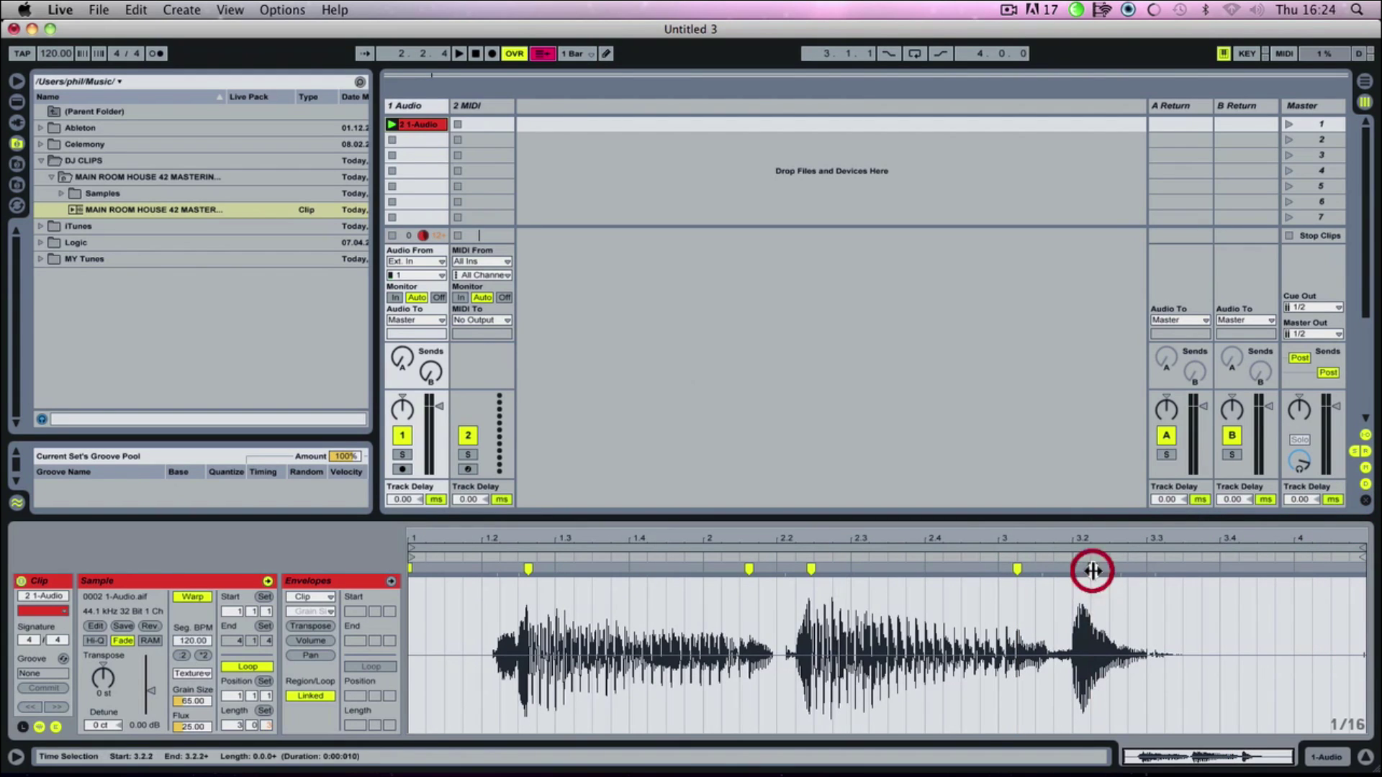
pyautogui.moveTo(1119, 569); pyautogui.dragTo(1330, 570)
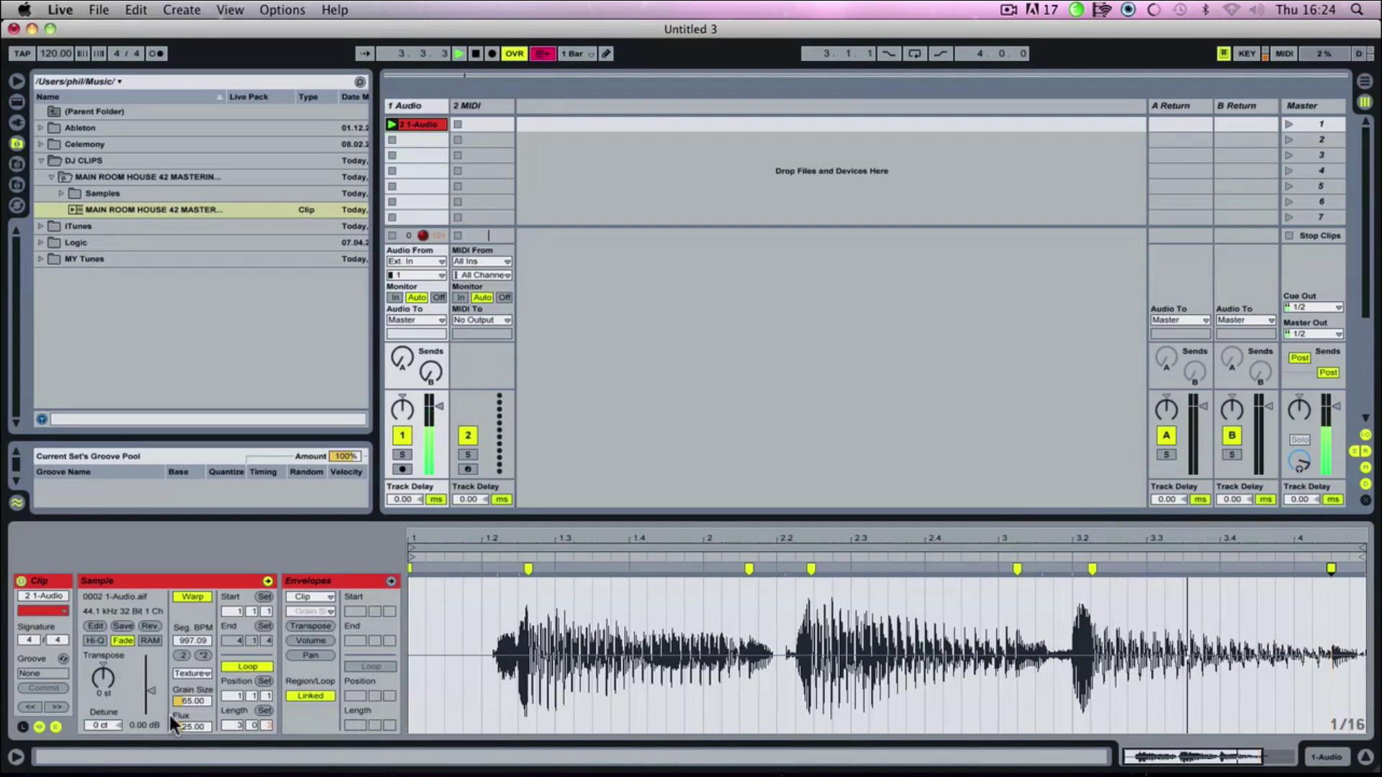
# Set Texture Flux to 0.00 and tune Grain Size to 75.41 while the vocal plays
pyautogui.moveTo(184, 723); pyautogui.dragTo(184, 766)
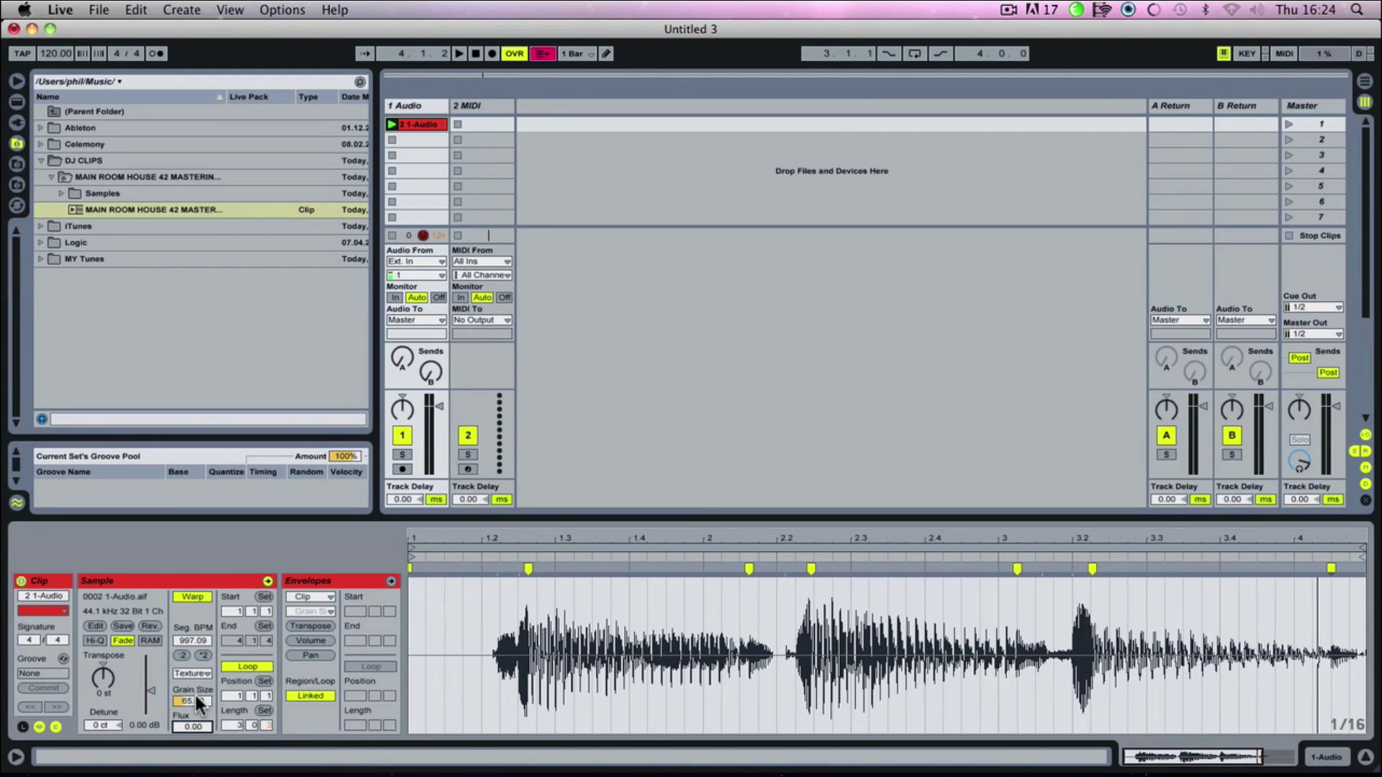
pyautogui.press('space')
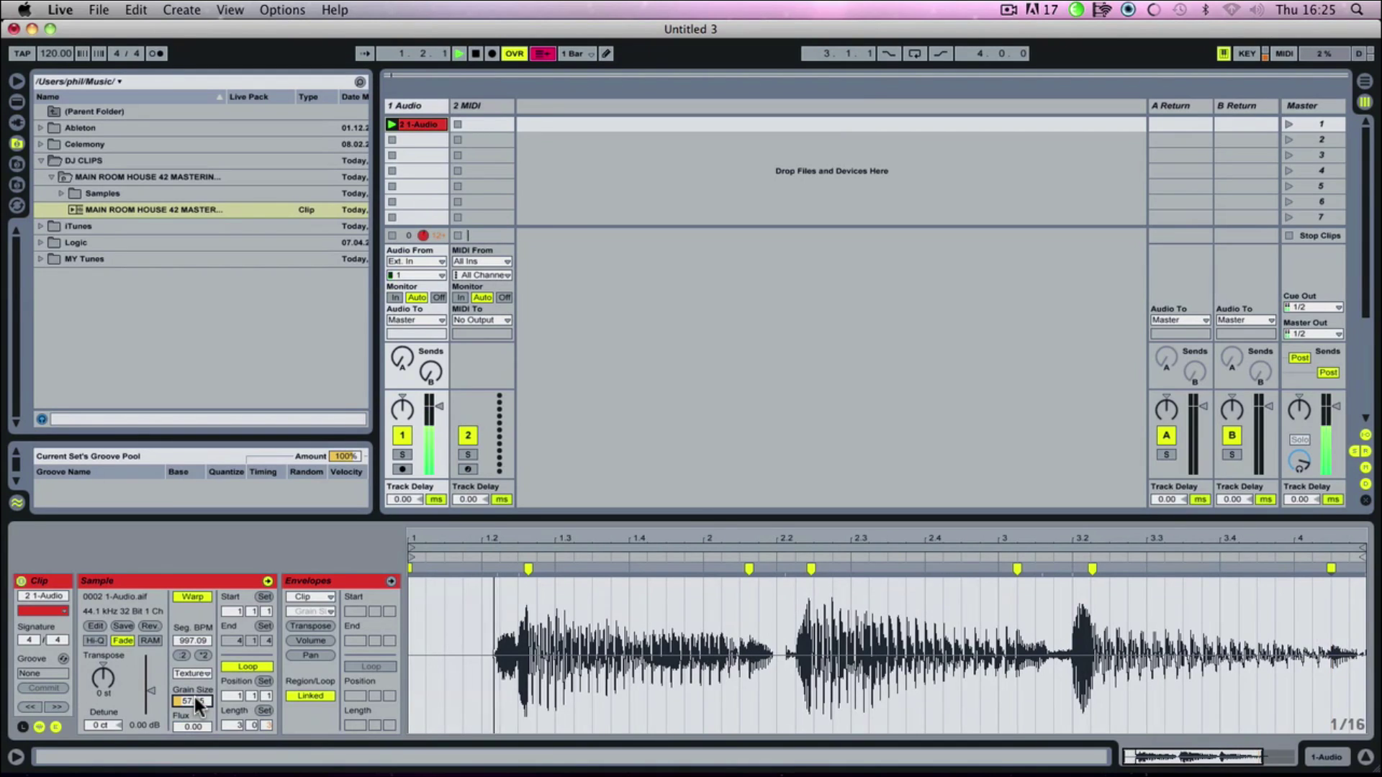
pyautogui.moveTo(193, 702); pyautogui.dragTo(193, 708)
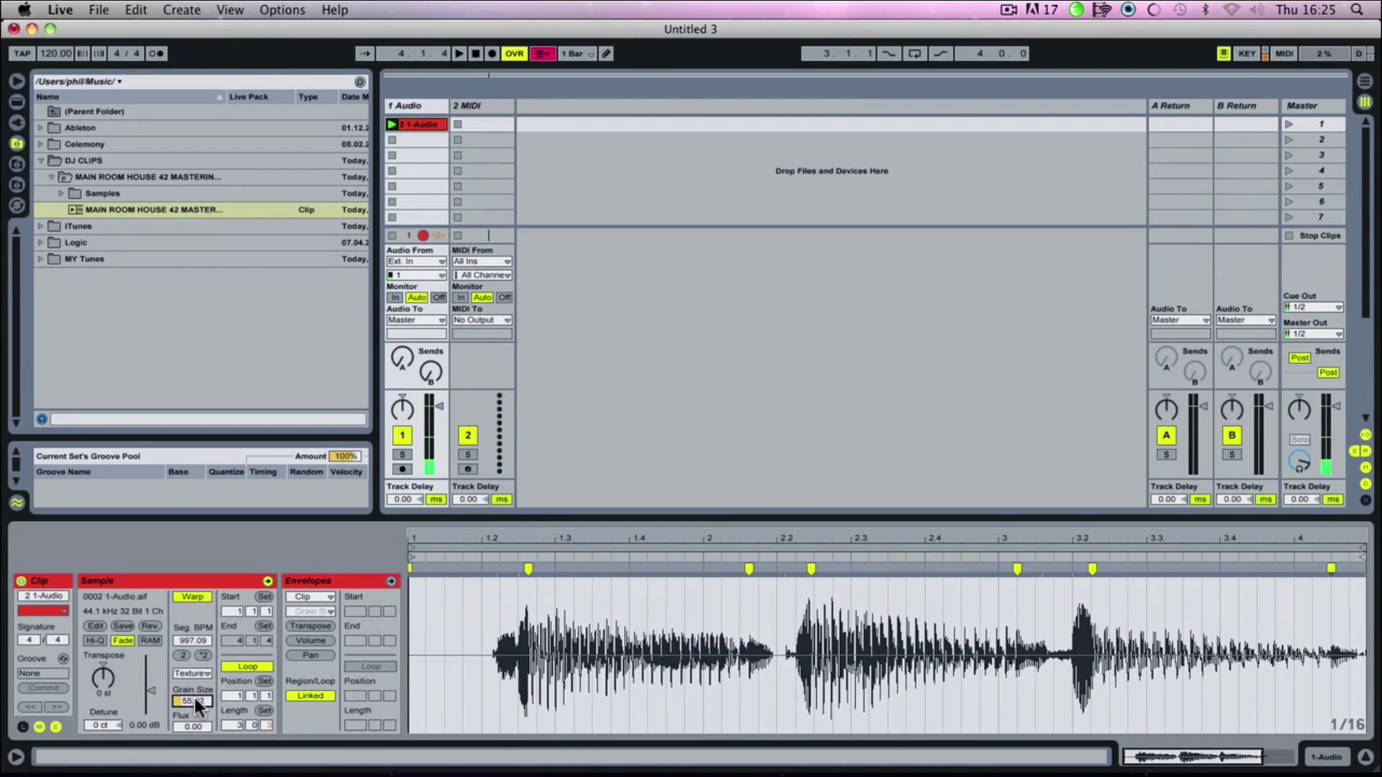
pyautogui.press('space')
pyautogui.moveTo(193, 701)
pyautogui.mouseDown()
pyautogui.moveTo(193, 673)
pyautogui.moveTo(195, 698)
pyautogui.mouseUp()
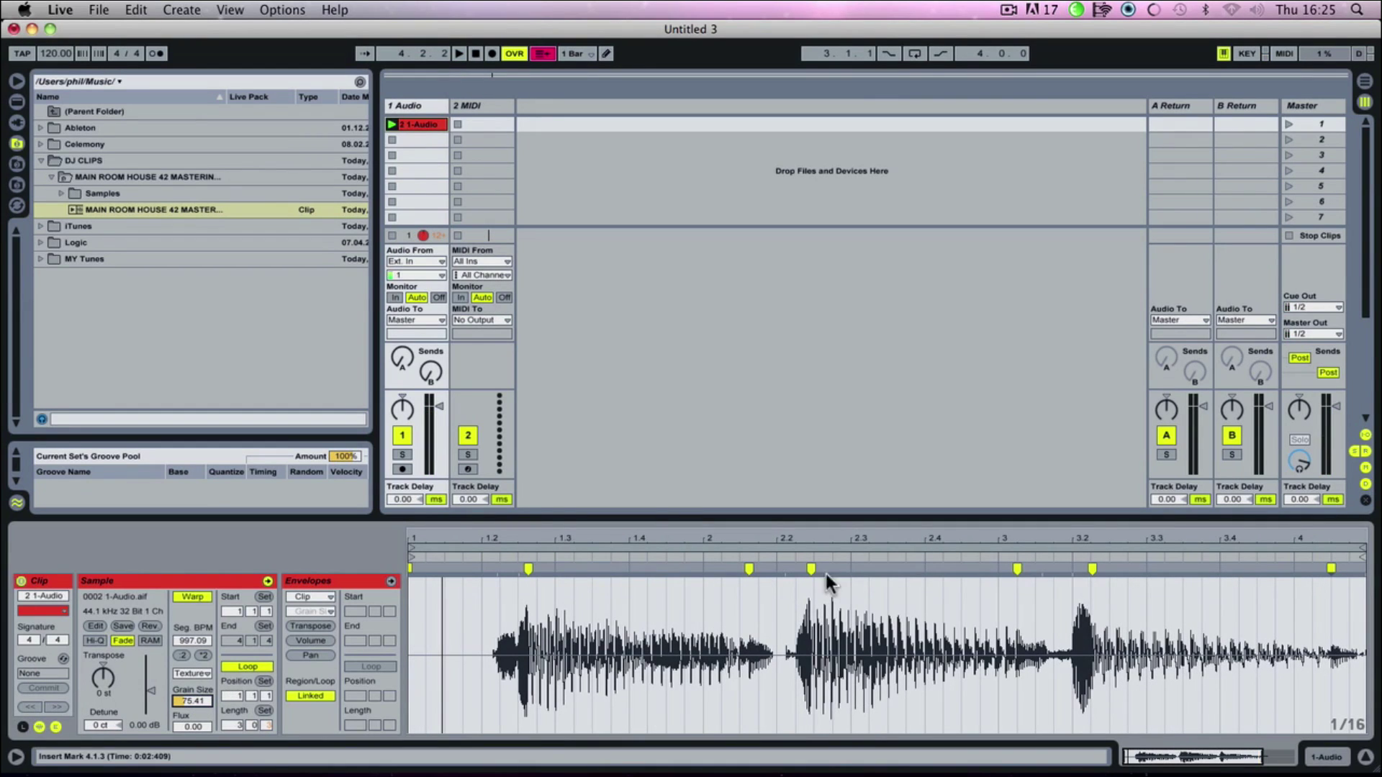
# Show the clip envelope editor with Grain Size as the envelope parameter
pyautogui.click(390, 581)
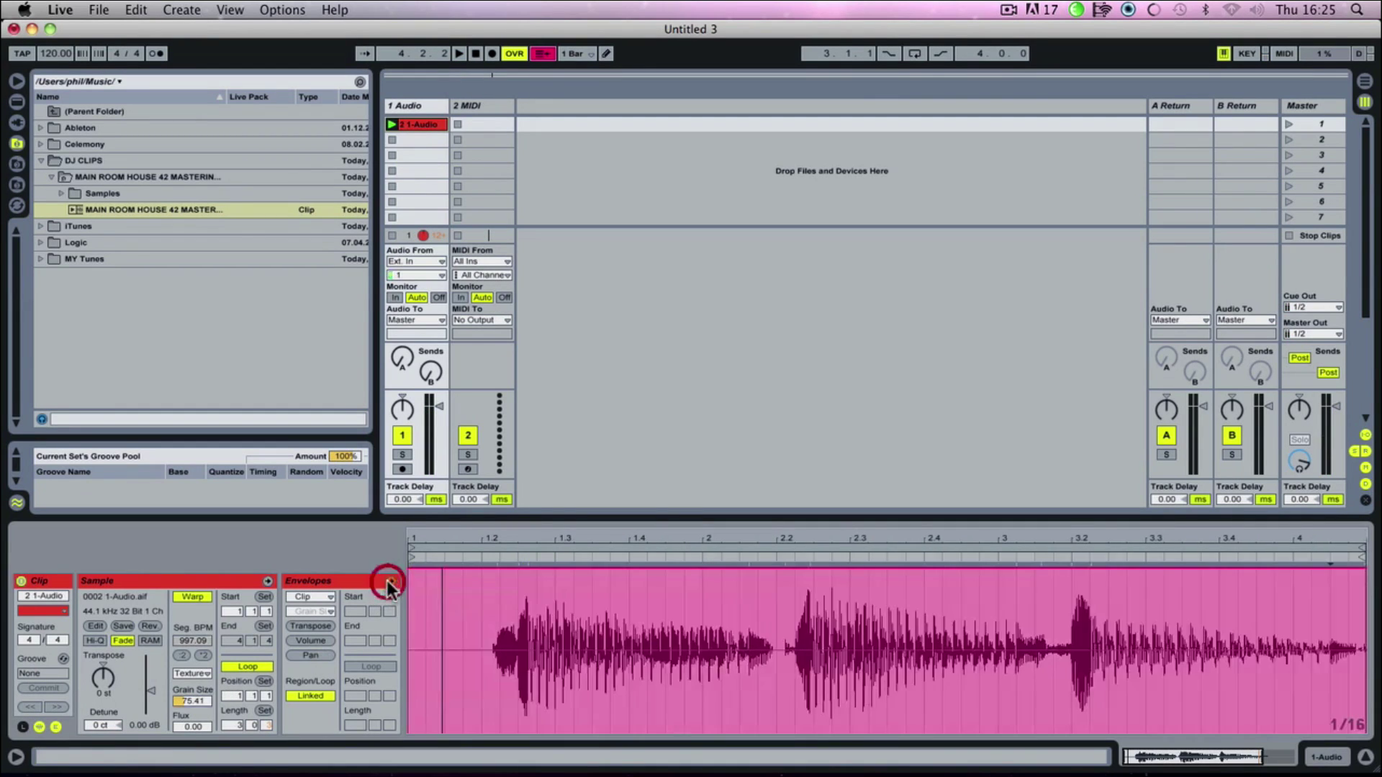
pyautogui.click(305, 612)
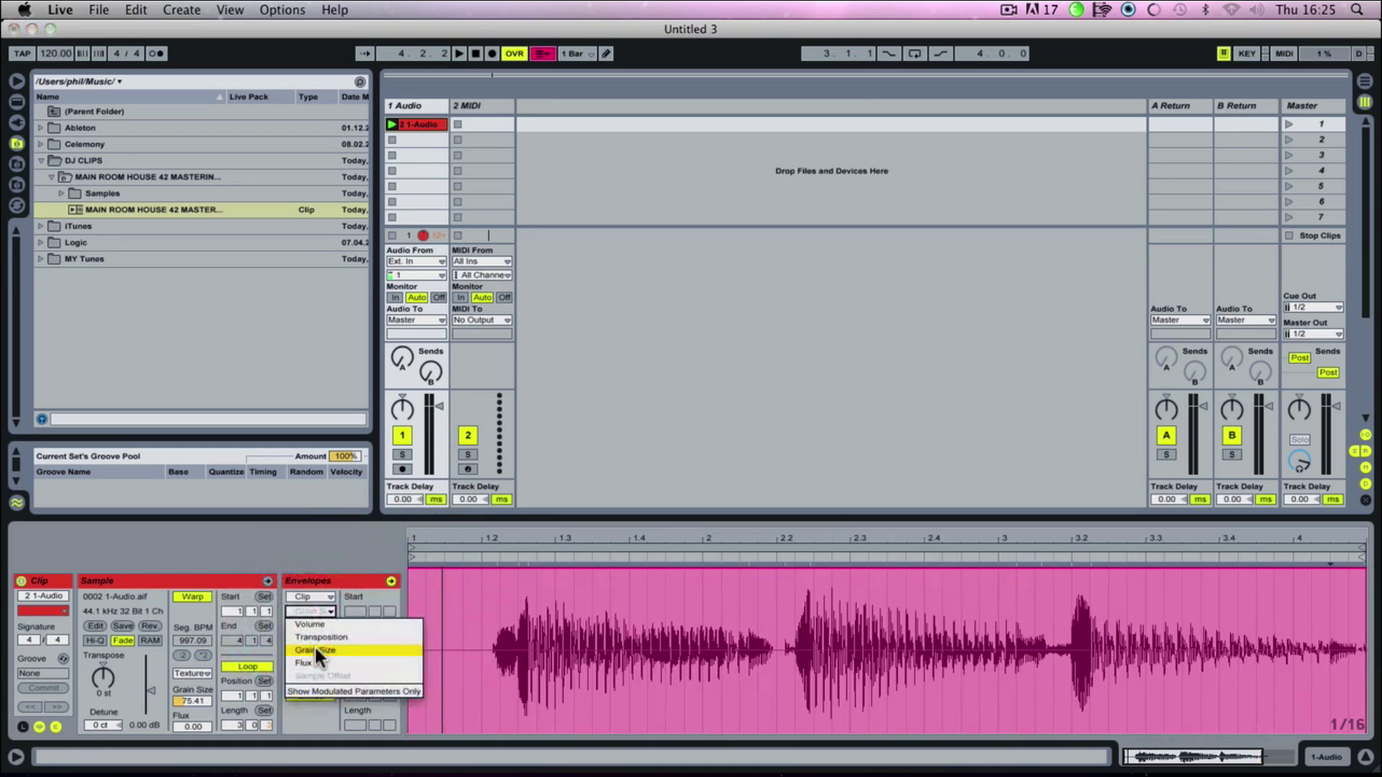
pyautogui.click(315, 647)
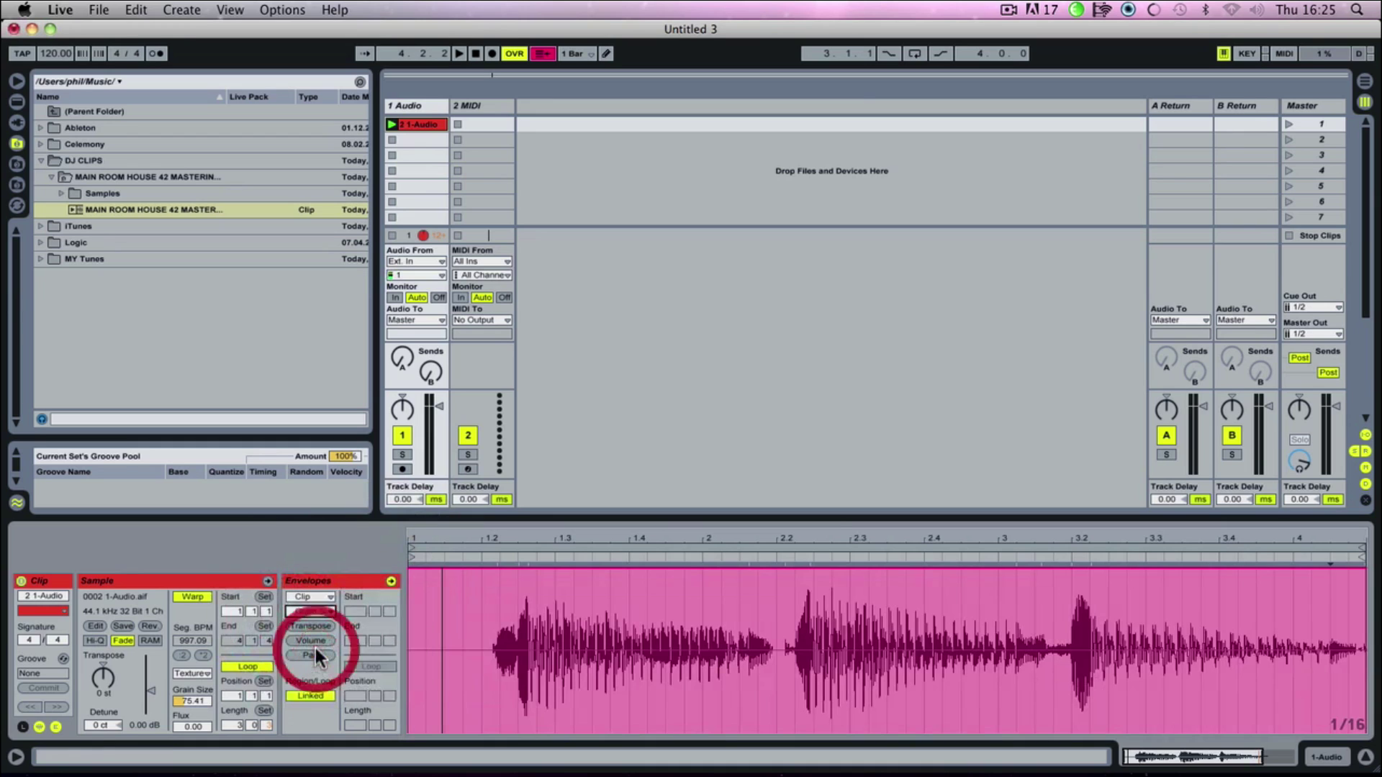
# Draw Grain Size breakpoints into ramps falling from 100% to 0%, then play to check
pyautogui.click(524, 567)
pyautogui.click(555, 569)
pyautogui.moveTo(555, 567); pyautogui.dragTo(1310, 731)
pyautogui.press('space')
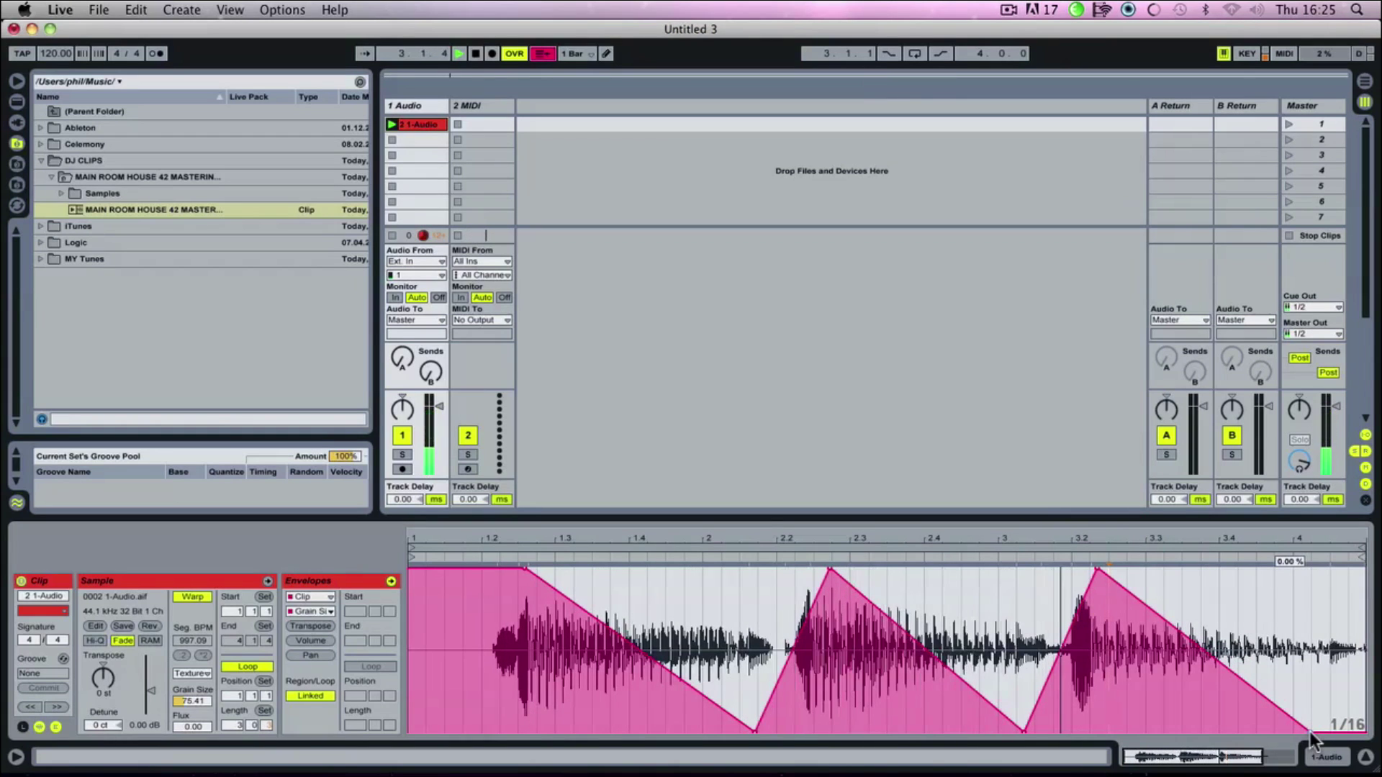
# Reshape the Grain Size envelope into a rise from 35.1% to a raised plateau
pyautogui.press('space')
pyautogui.moveTo(531, 565); pyautogui.dragTo(538, 721)
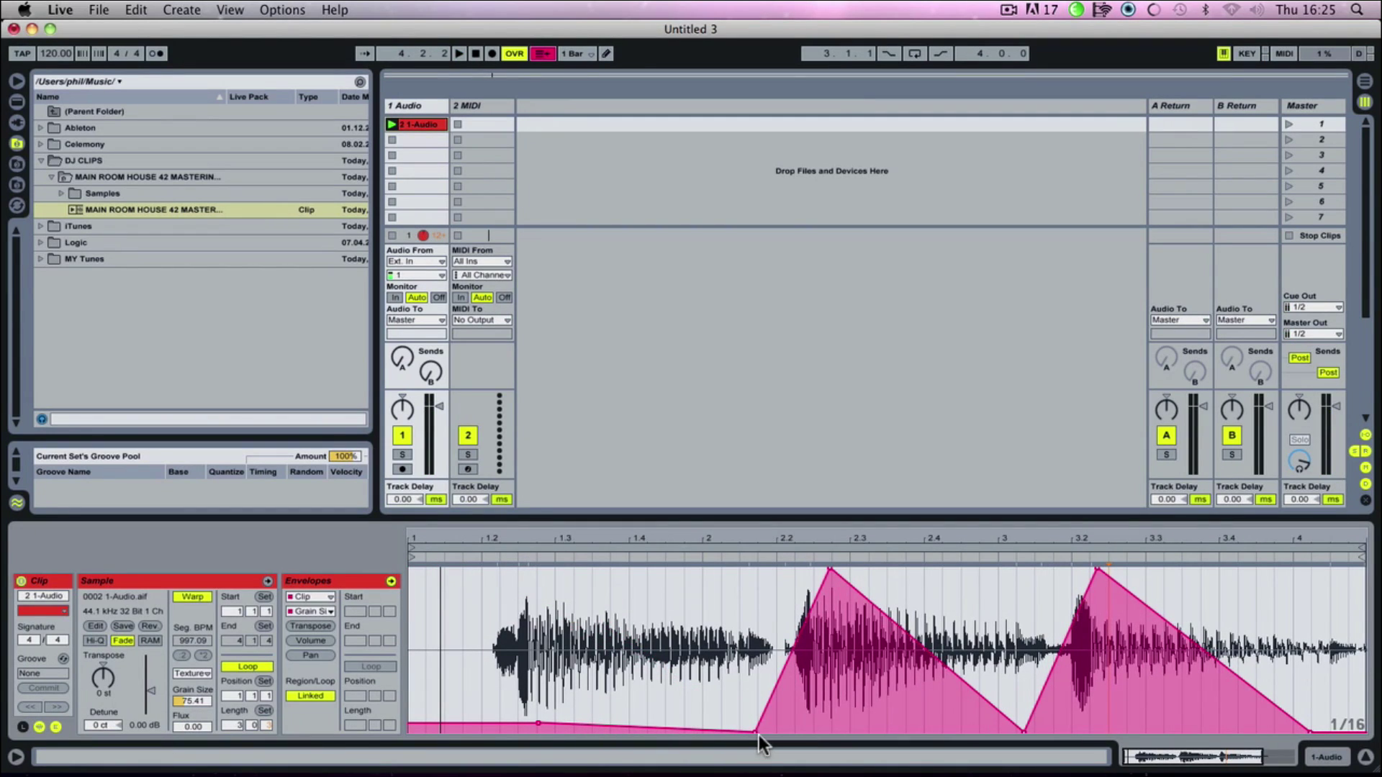
pyautogui.moveTo(755, 732); pyautogui.dragTo(737, 596)
pyautogui.press('space')
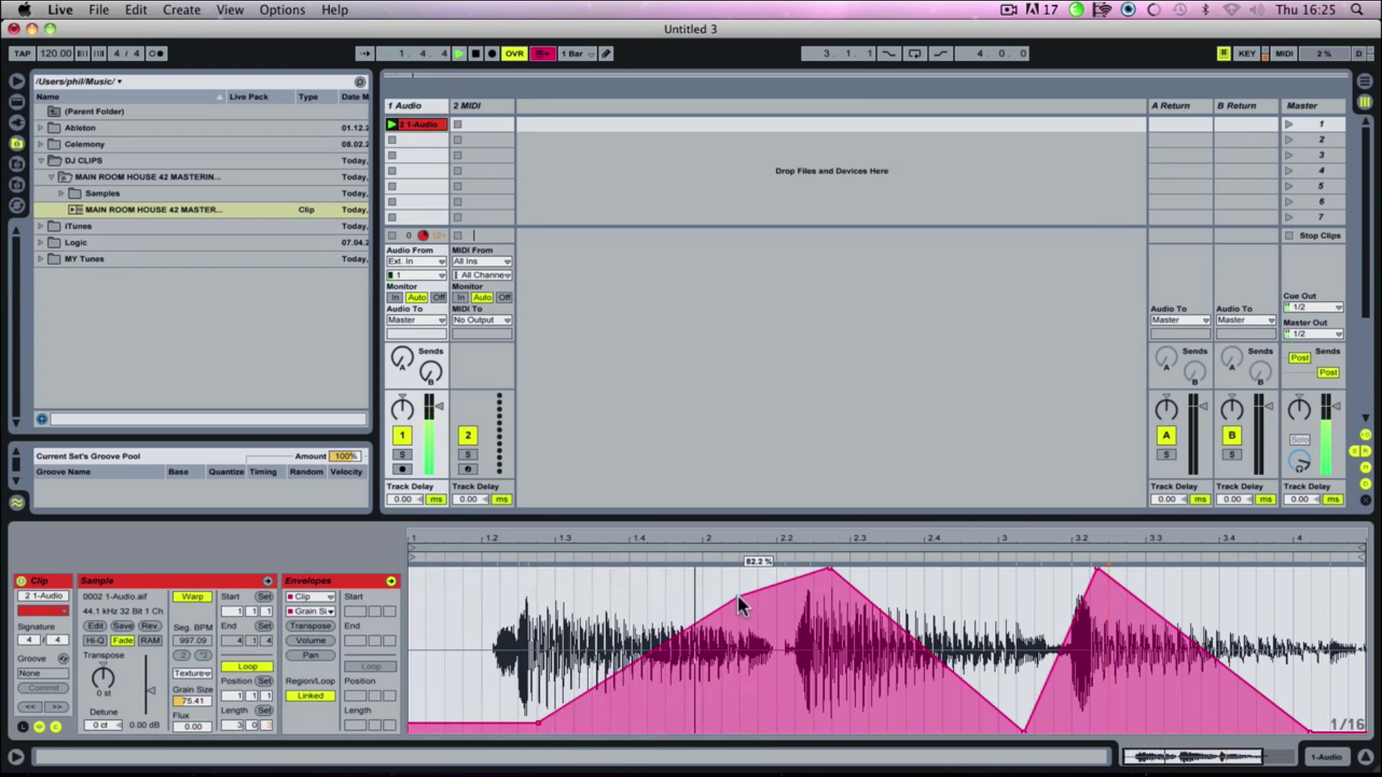
pyautogui.moveTo(539, 718); pyautogui.dragTo(534, 672)
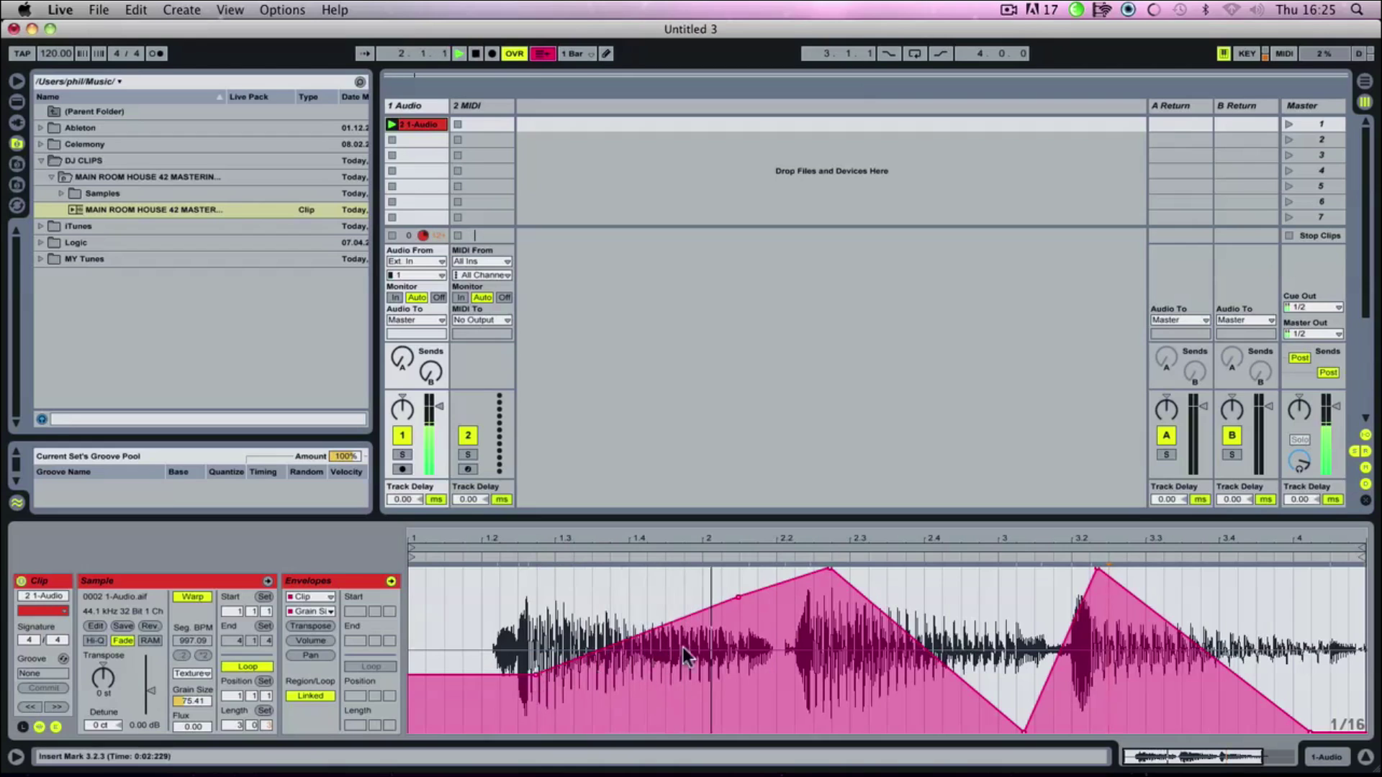
pyautogui.moveTo(736, 595); pyautogui.dragTo(732, 567)
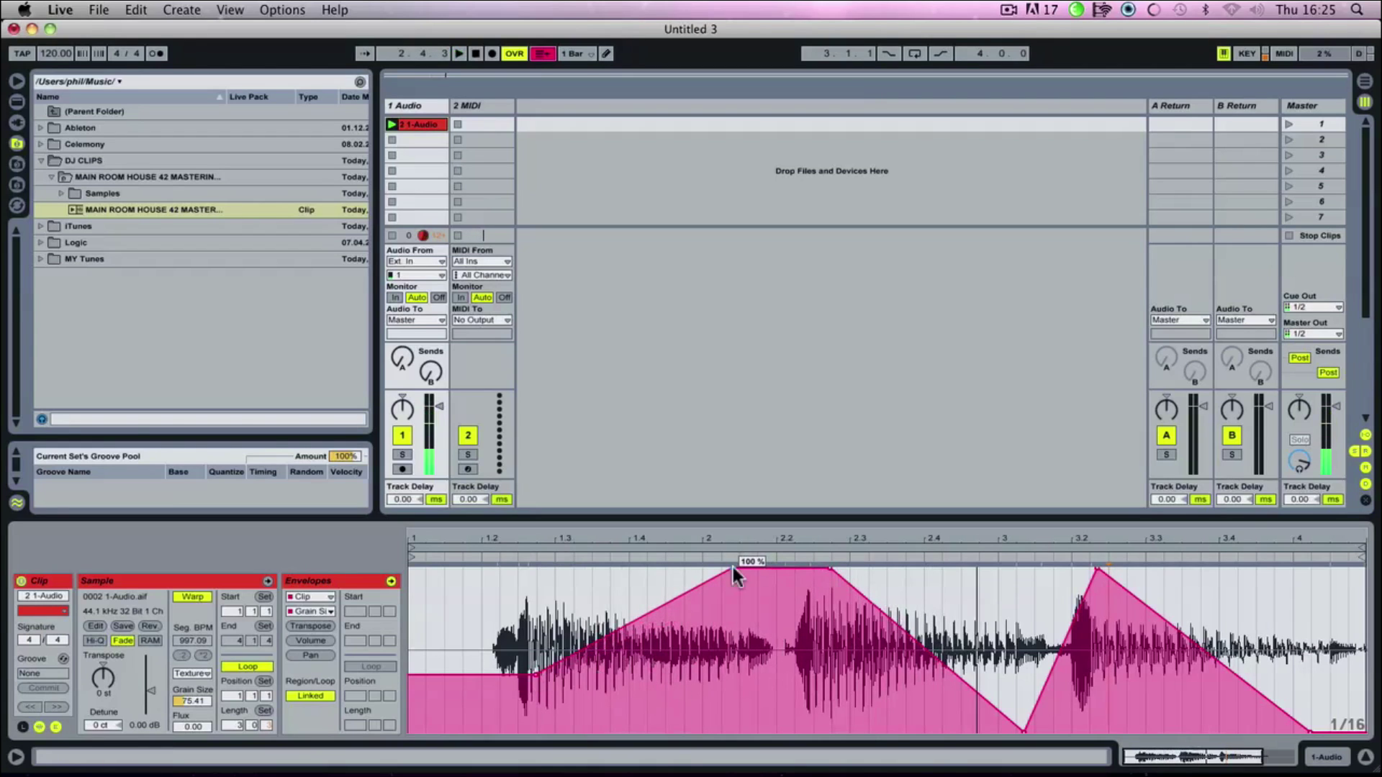
# Set Grain Size to 144.73, raise the envelope tail to a steady mid level, and audition
pyautogui.moveTo(200, 693); pyautogui.dragTo(196, 697)
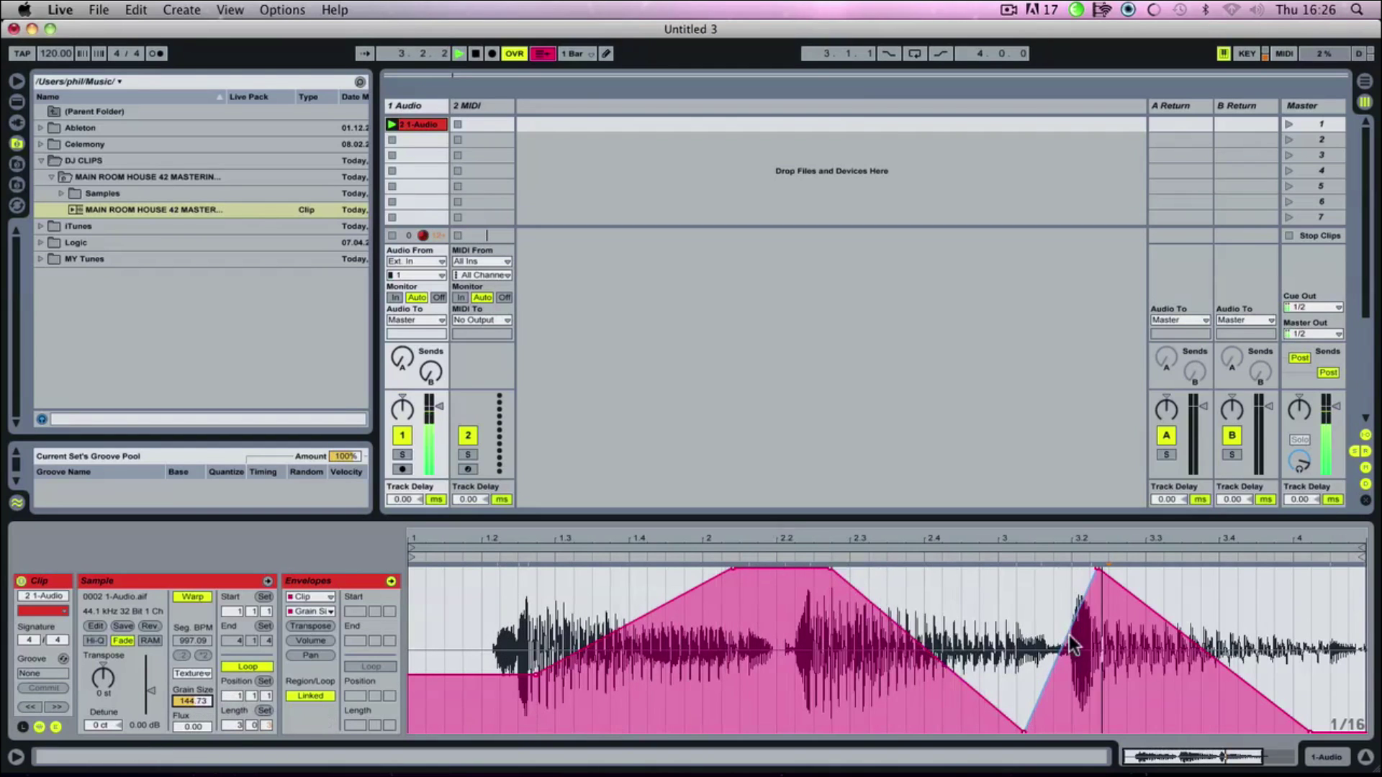
pyautogui.moveTo(1024, 735)
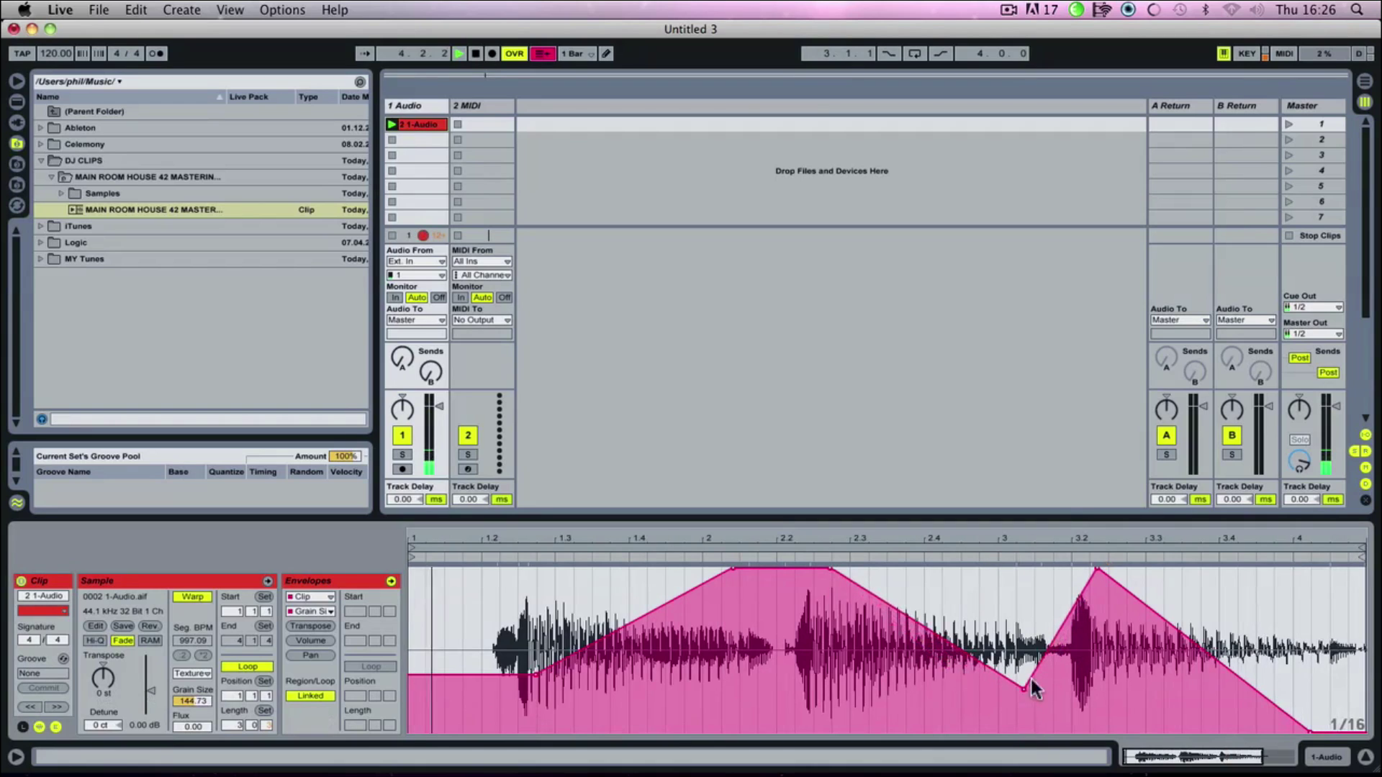
pyautogui.moveTo(1309, 732); pyautogui.dragTo(1333, 629)
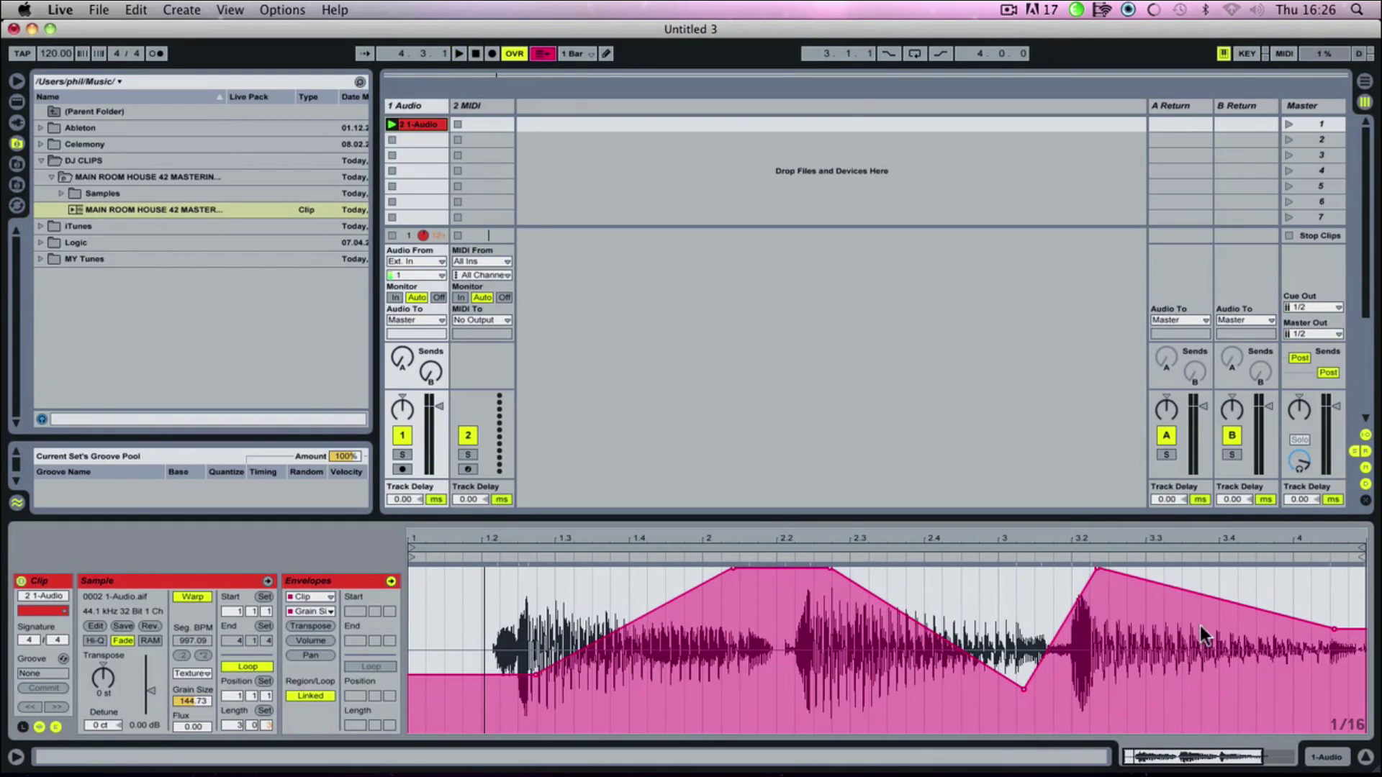
pyautogui.moveTo(1097, 569); pyautogui.dragTo(1091, 628)
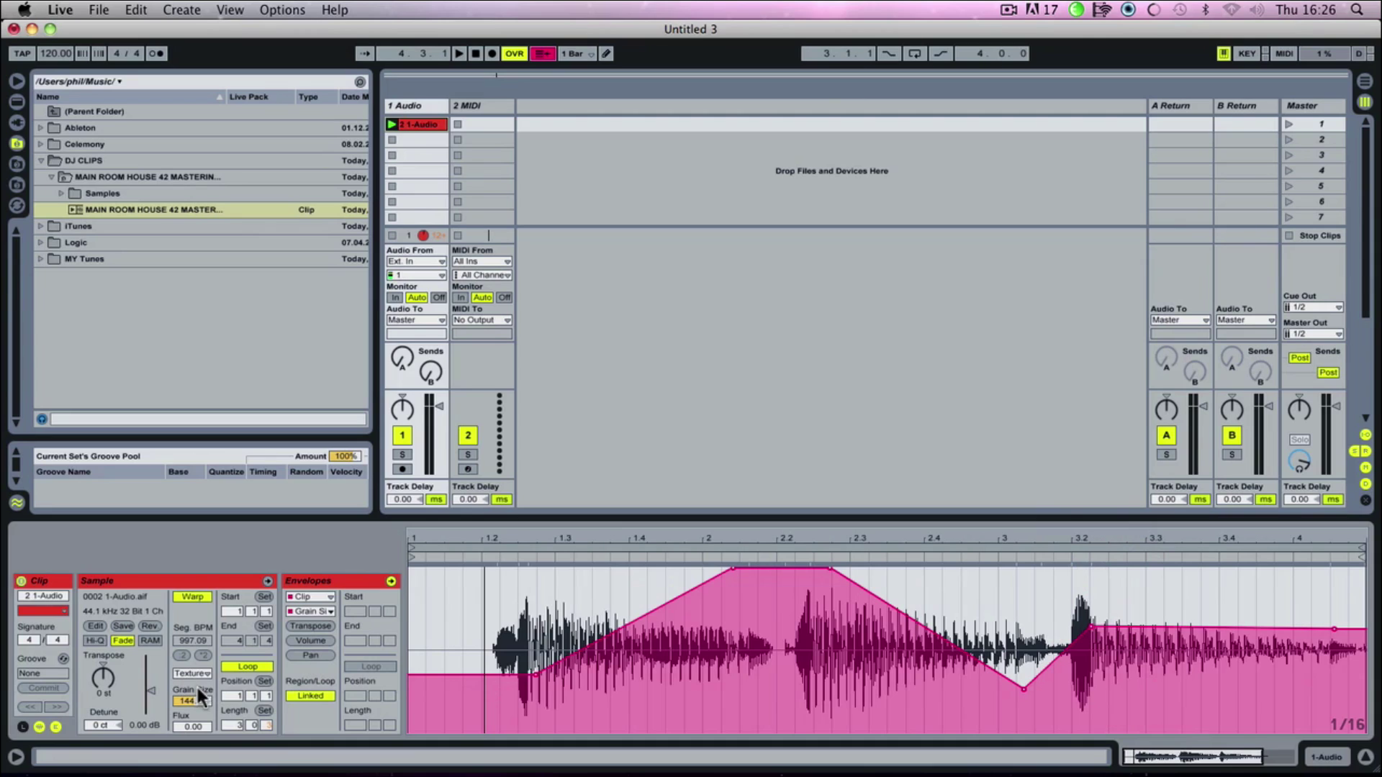
pyautogui.press('space')
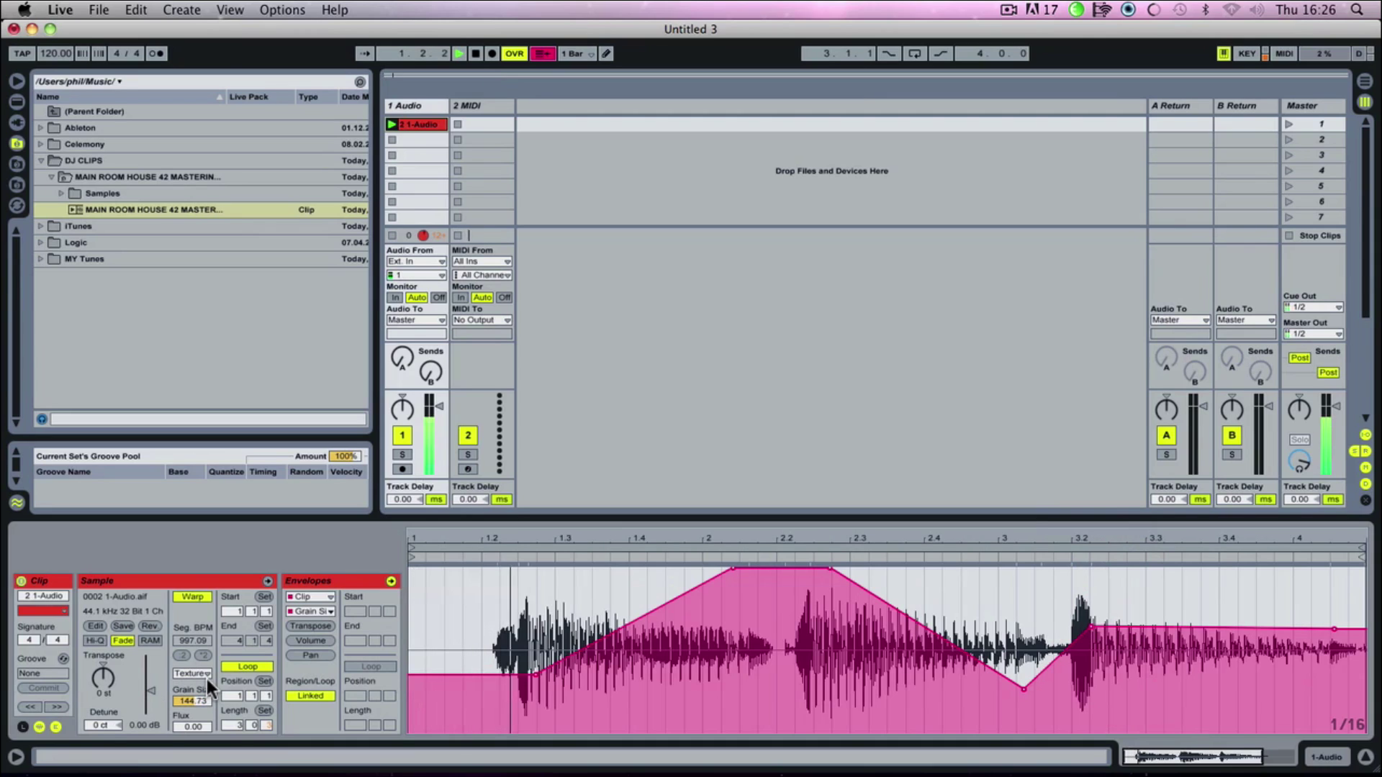
pyautogui.press('space')
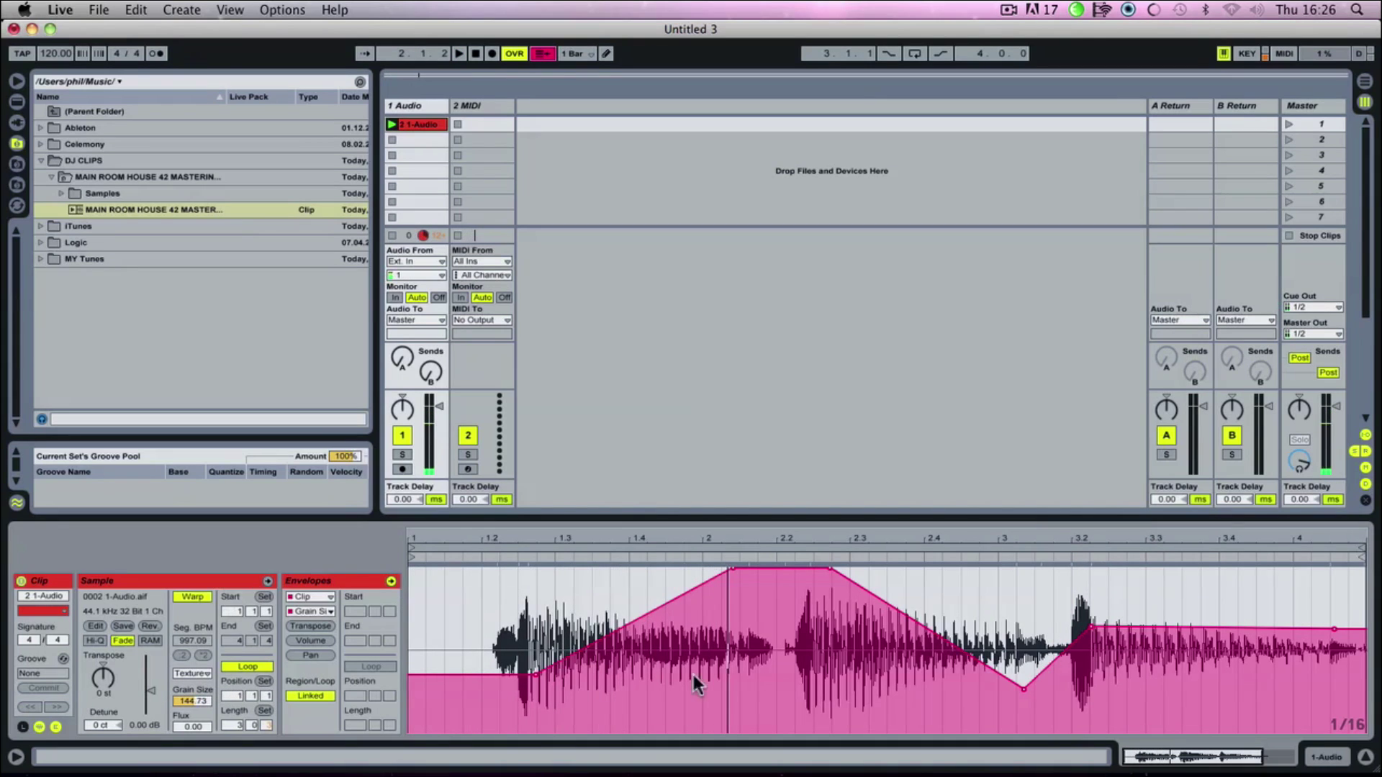